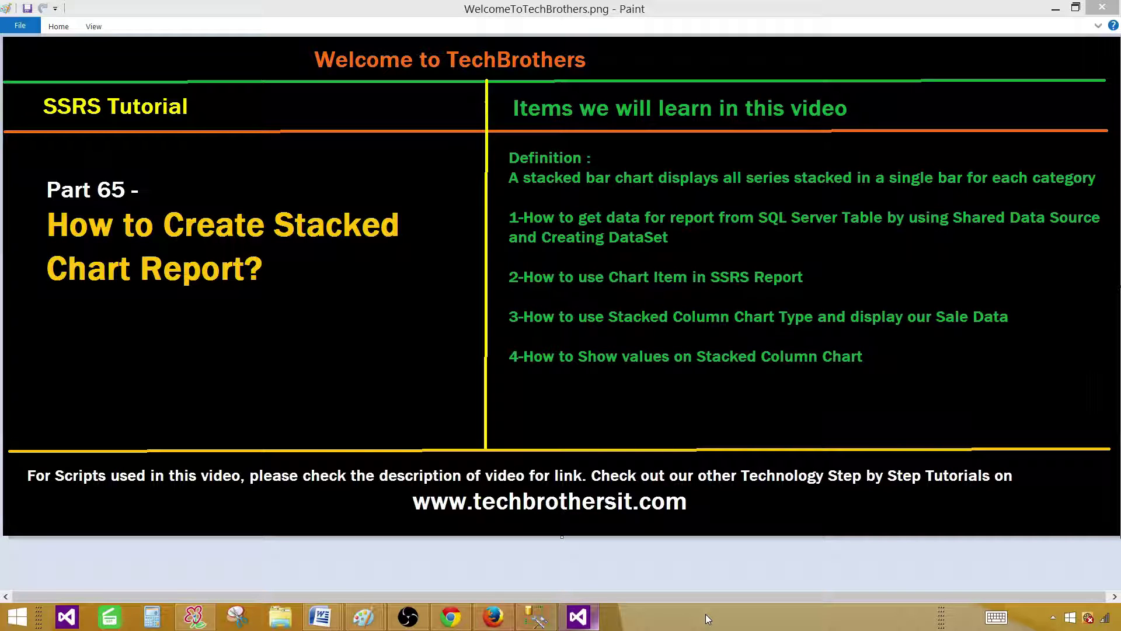
Switch from Paint to SQL Server Management Studio to view the TotalSale query.
left_click(536, 618)
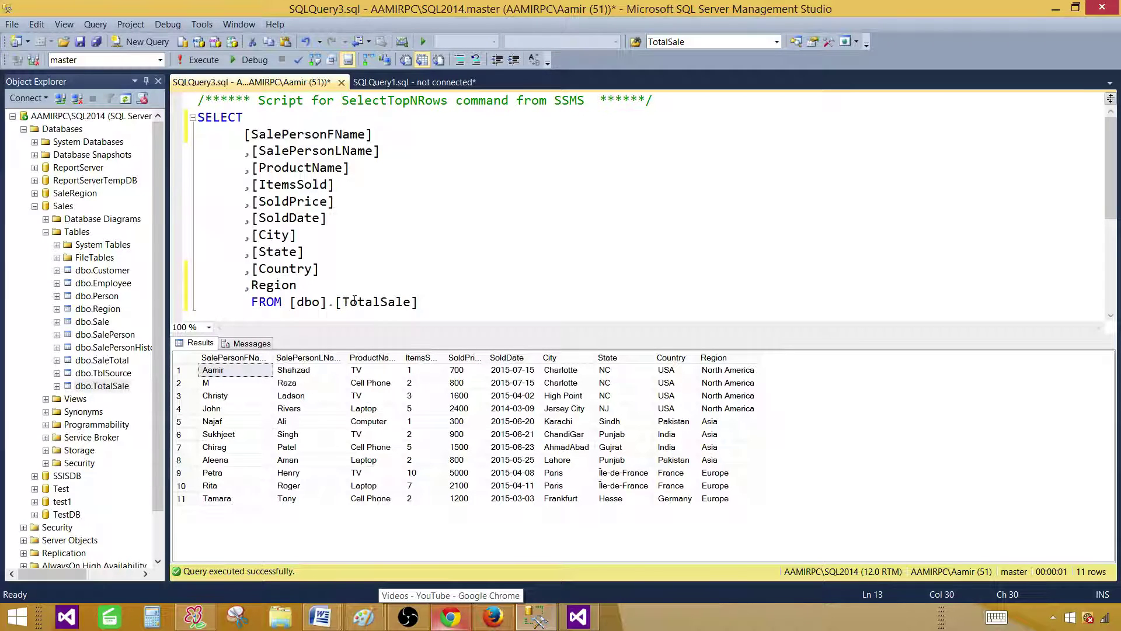
Rerun the TotalSale SELECT query and autofit the SoldPrice and ItemsSold result columns.
left_click_drag(418, 302, 198, 117)
left_click(203, 61)
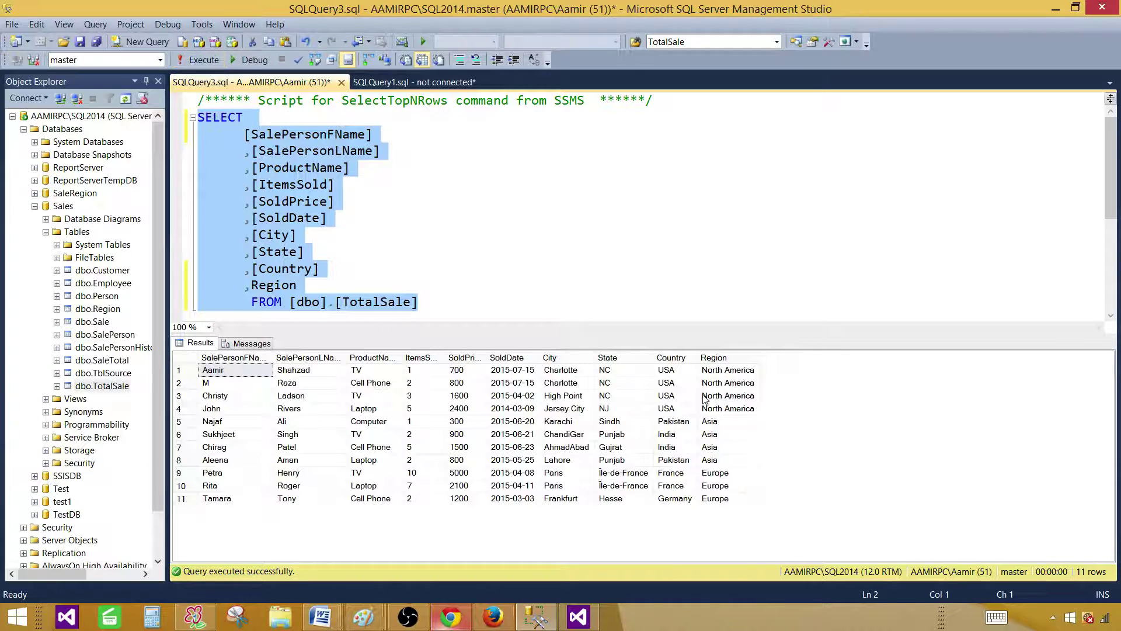
left_click(715, 360)
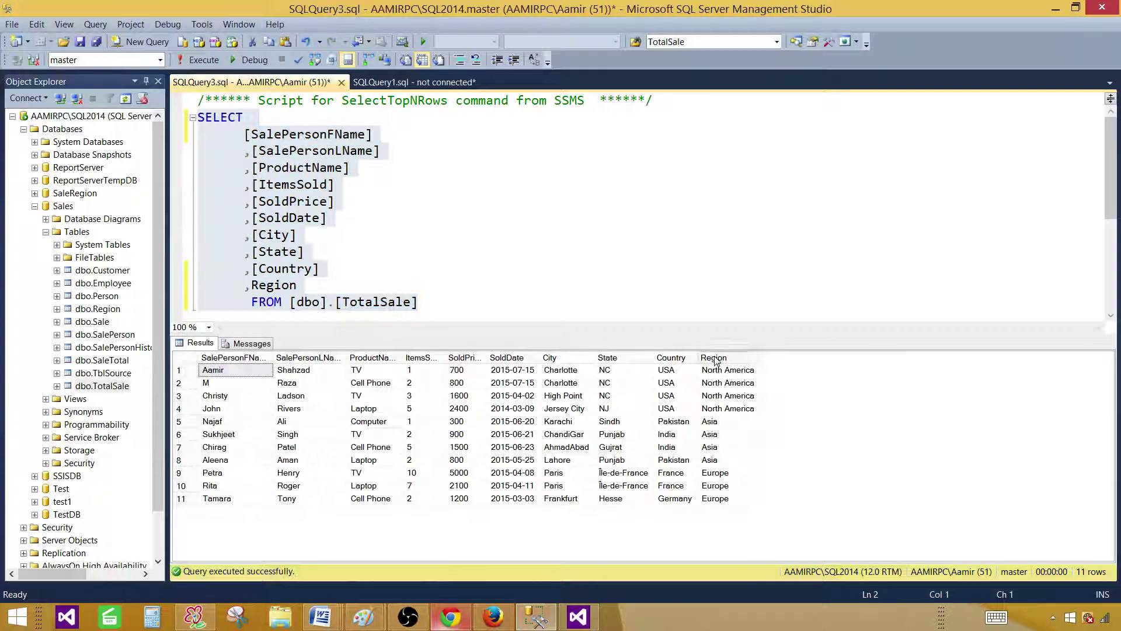
left_click(716, 359)
left_click(610, 358)
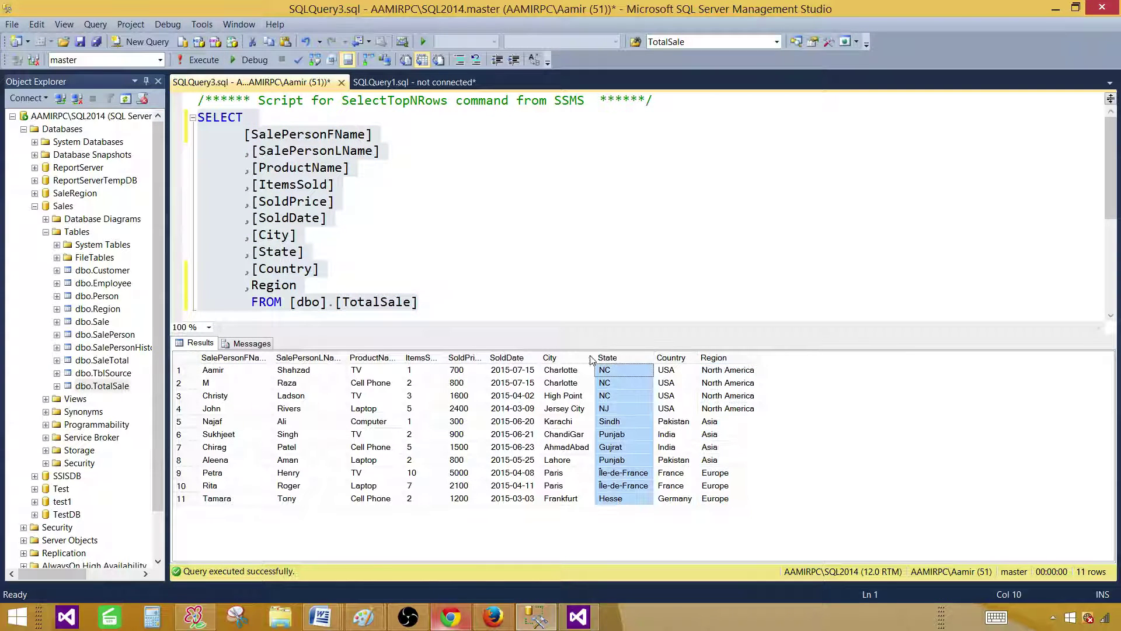
left_click(557, 358)
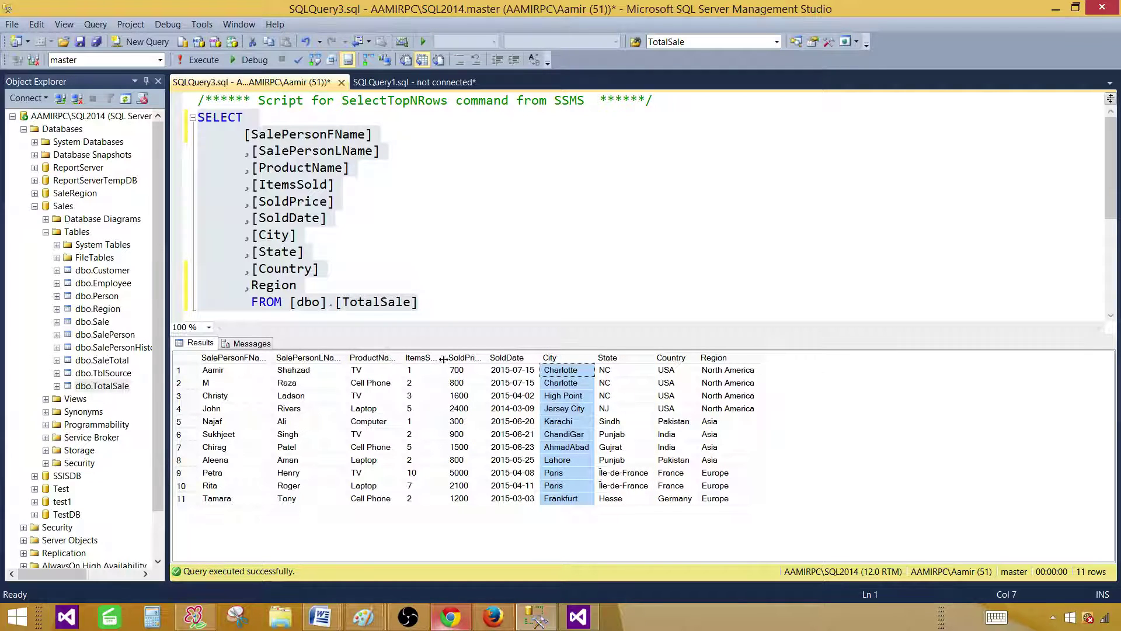
double_click(488, 358)
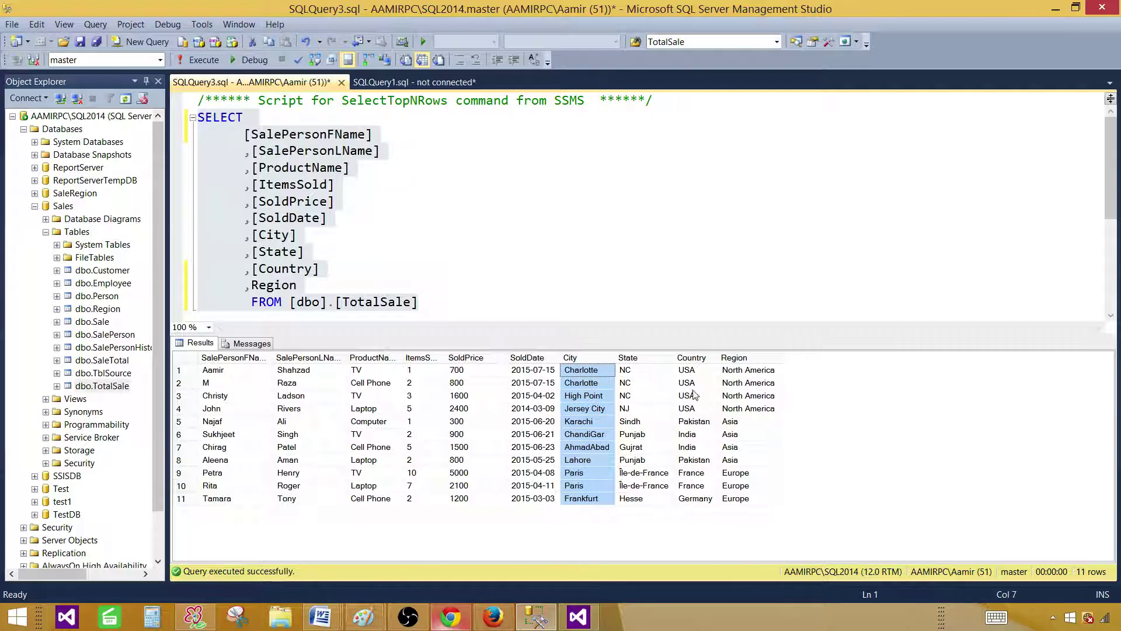
left_click_drag(749, 371, 754, 496)
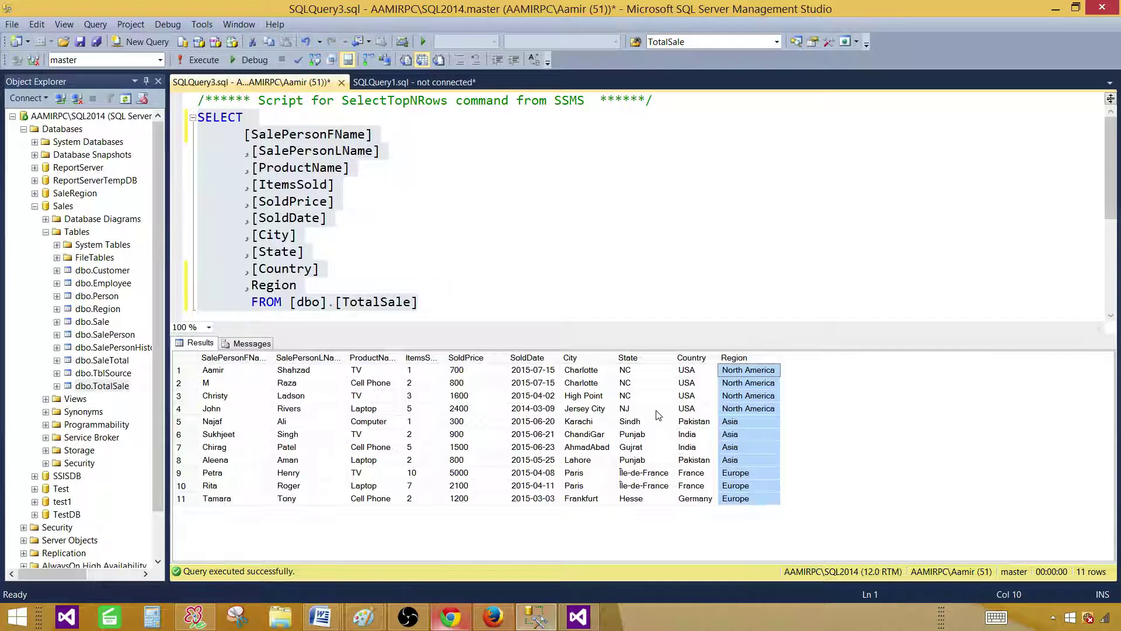
left_click_drag(693, 369, 695, 498)
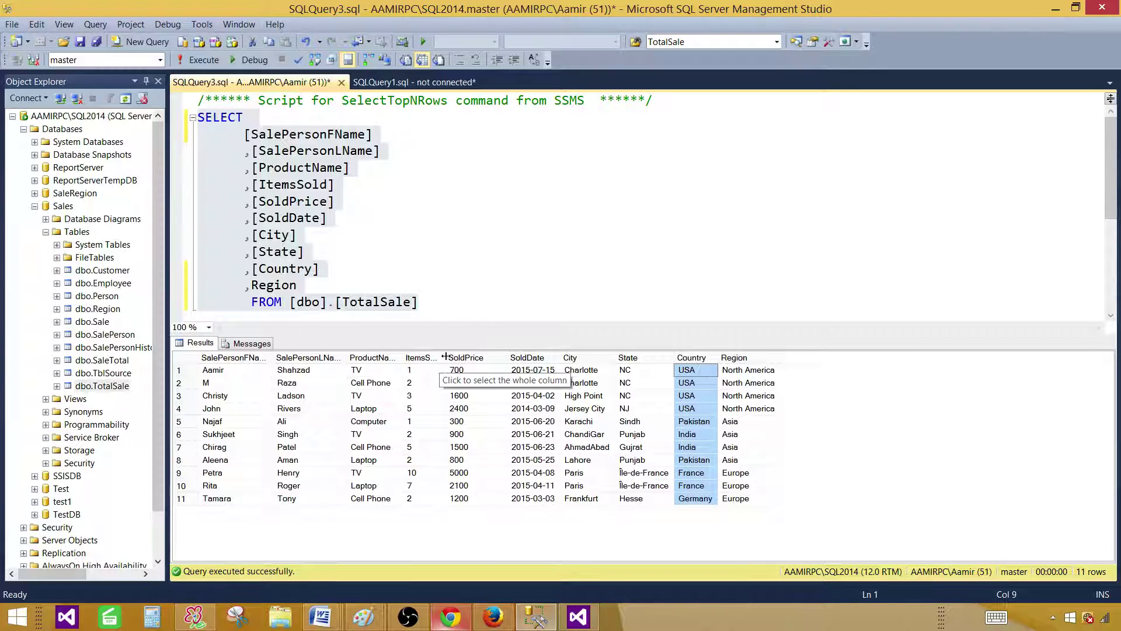
left_click_drag(445, 358, 449, 495)
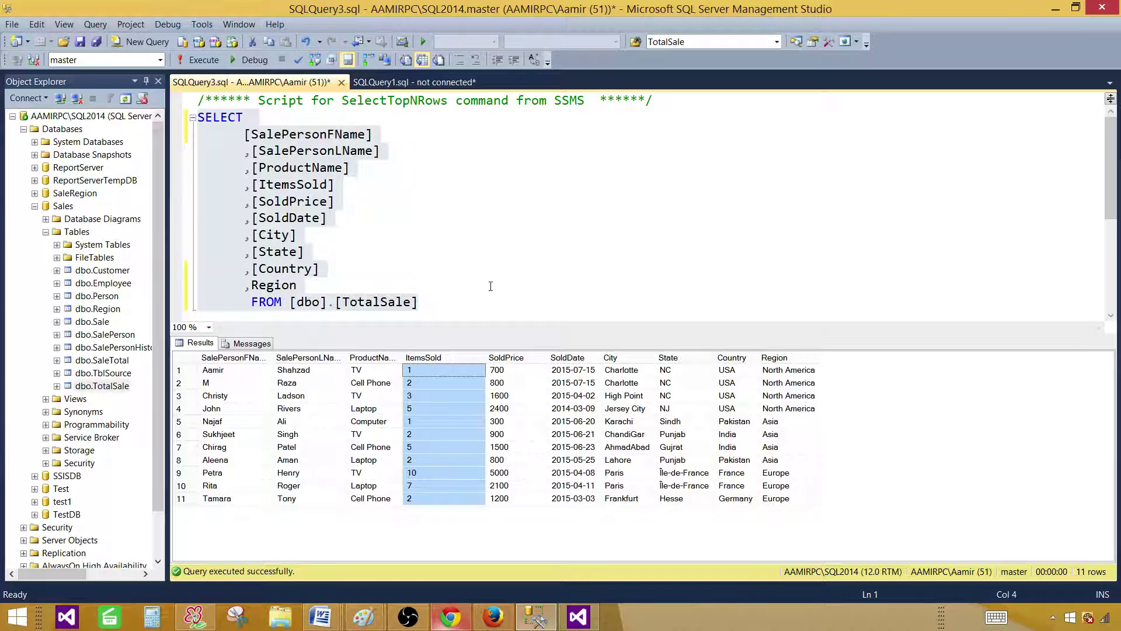
Delete every column except ItemsSold, Country and Region from the TotalSale query.
left_click(418, 268)
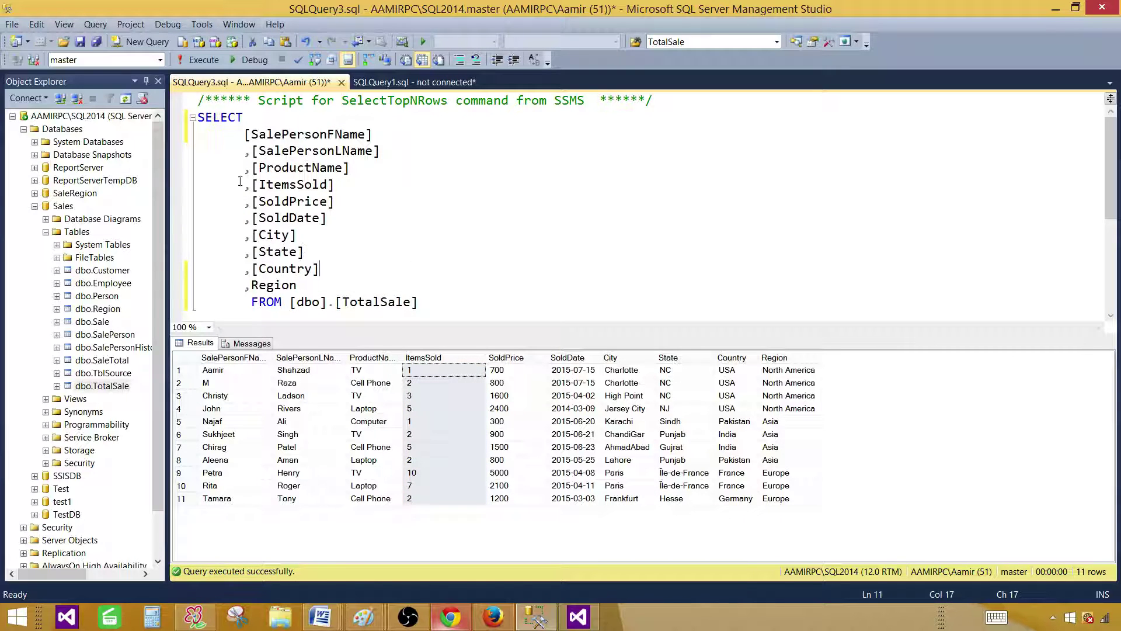
left_click_drag(199, 117, 422, 320)
left_click(352, 208)
left_click_drag(355, 169, 236, 134)
key("Delete")
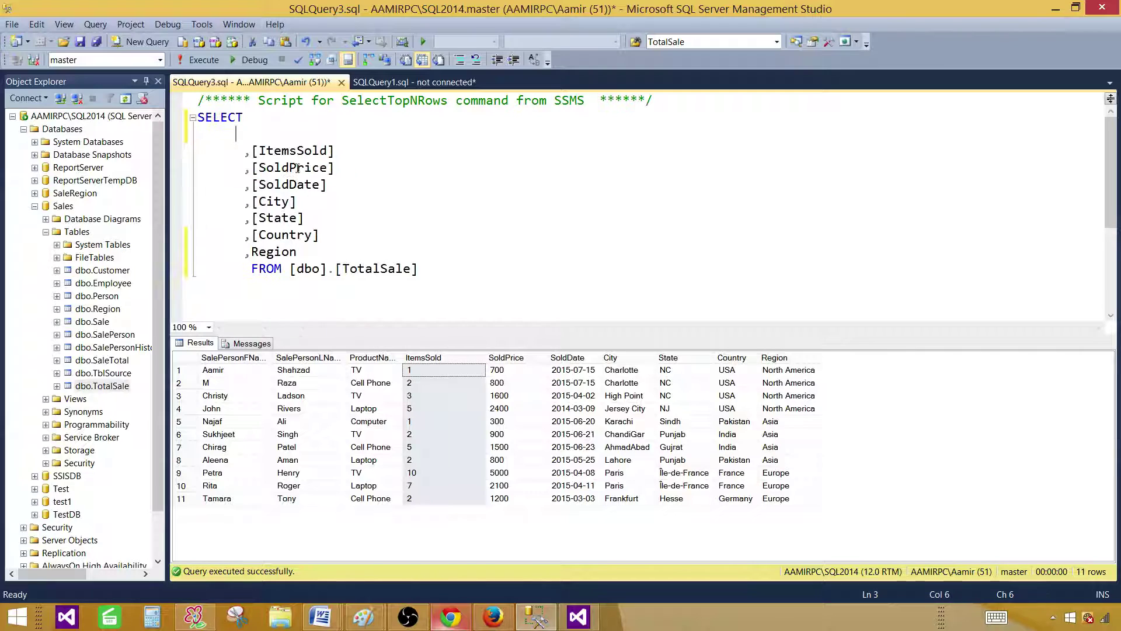
left_click(302, 168)
left_click_drag(303, 217, 236, 169)
key("Delete")
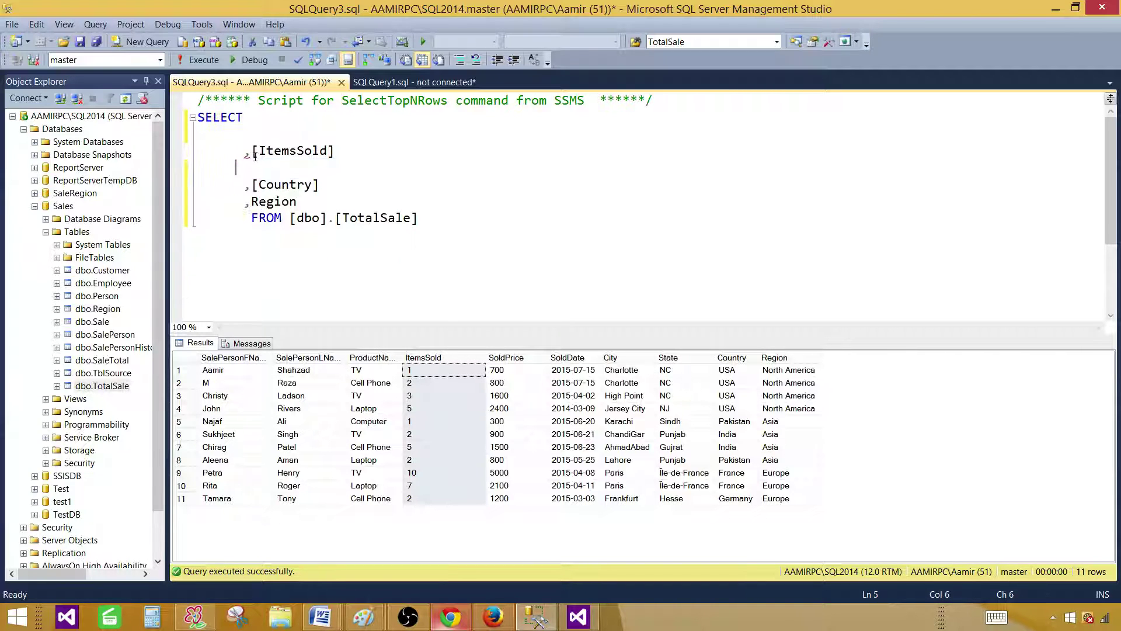
left_click(254, 153)
key("BackSpace")
Execute the trimmed query, then switch to the Visual Studio SSRS_Solution project.
left_click_drag(424, 224, 197, 120)
right_click(196, 129)
left_click(239, 153)
left_click(198, 60)
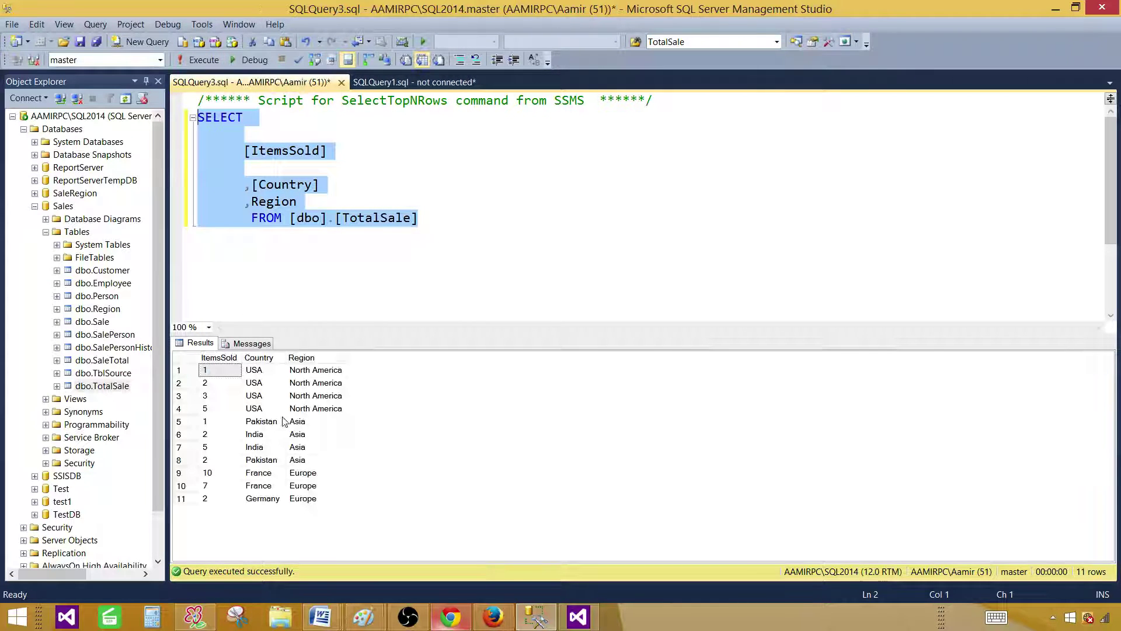
left_click(567, 619)
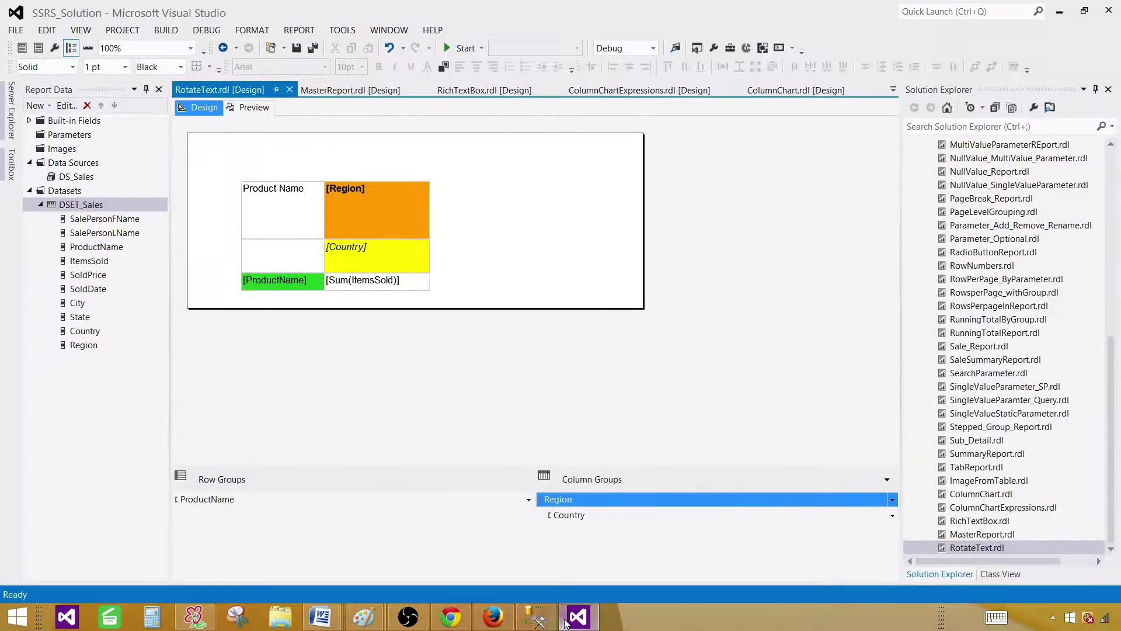
left_click(1112, 153)
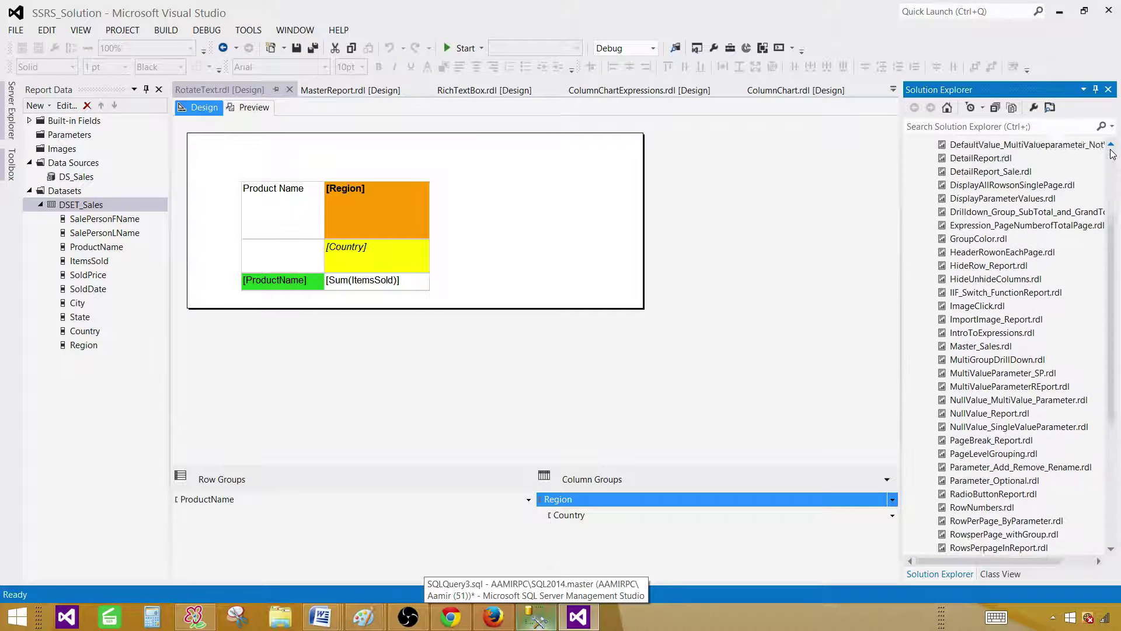
left_click(1111, 153)
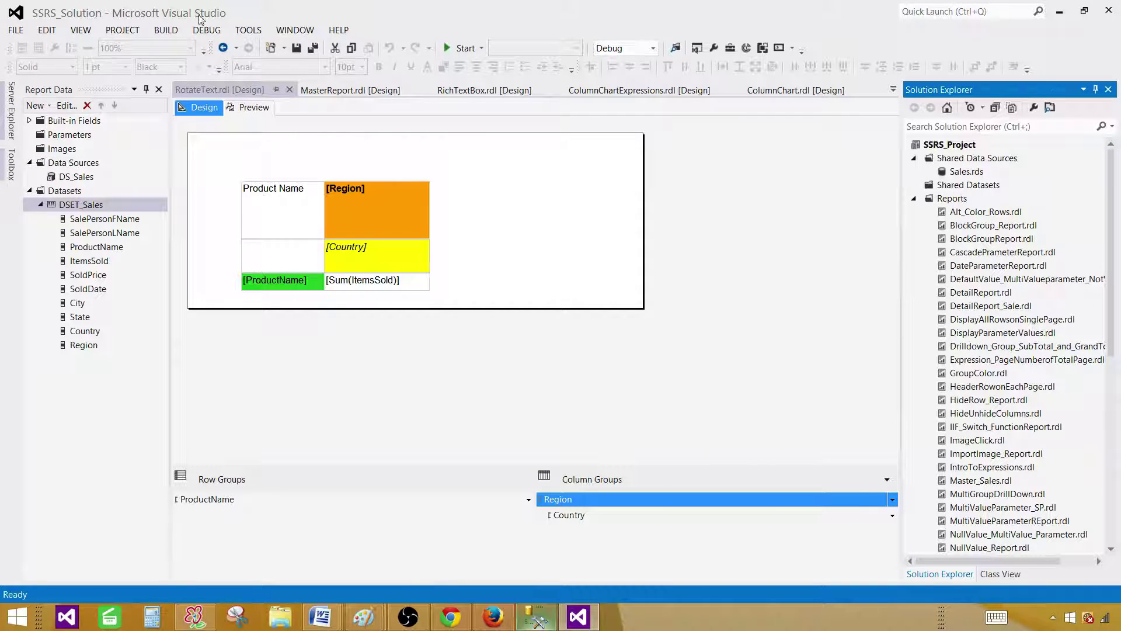
left_click(17, 32)
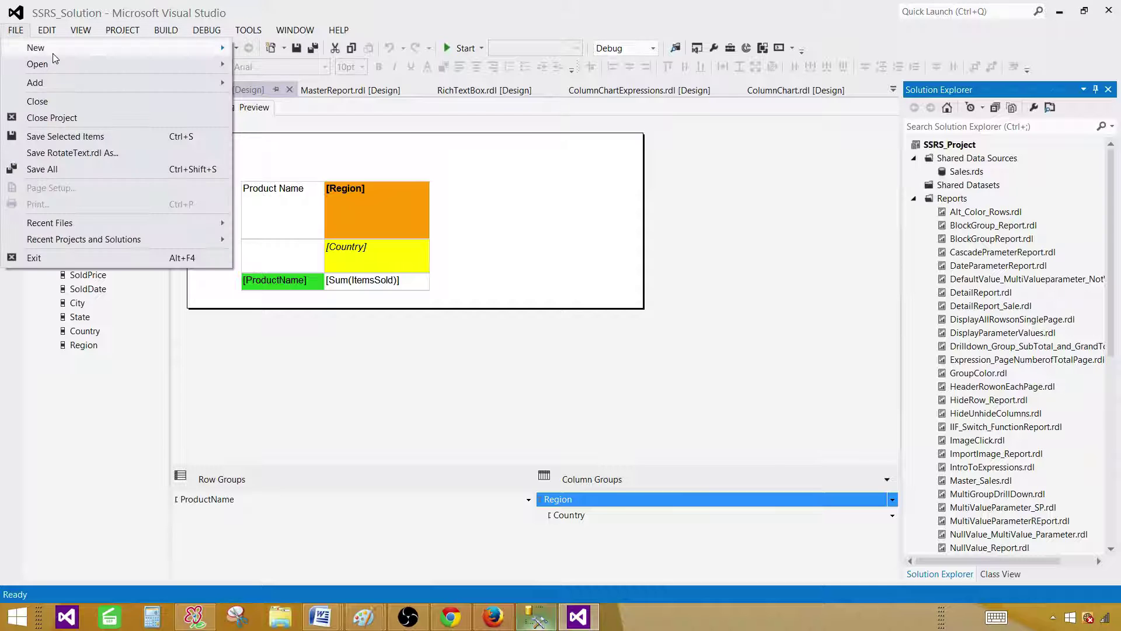
mouse_move(54, 54)
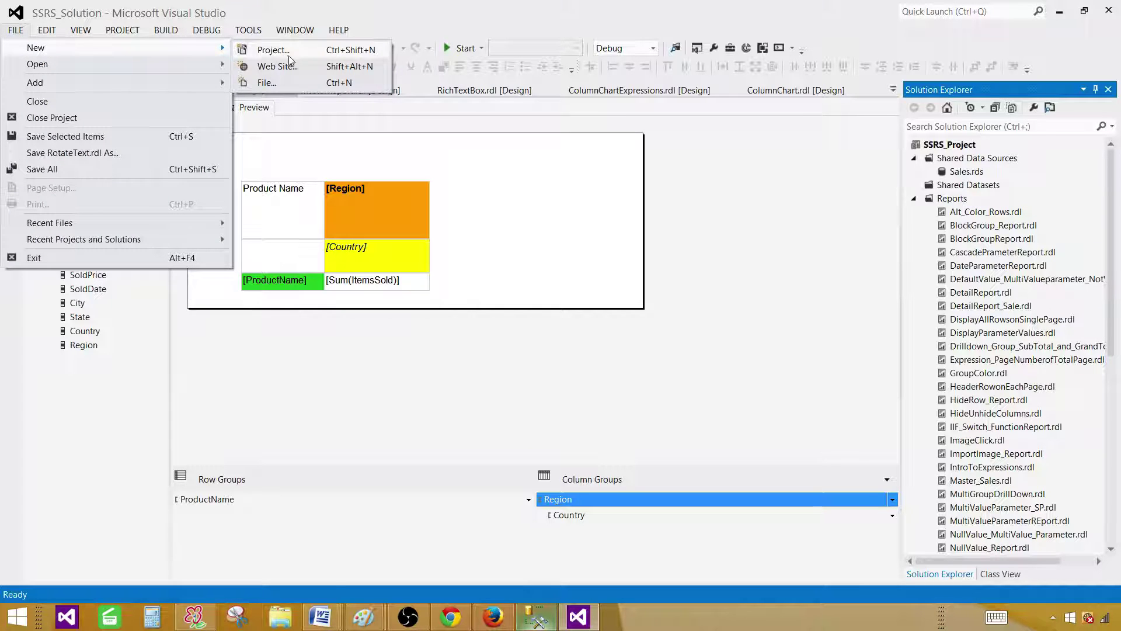
left_click(783, 178)
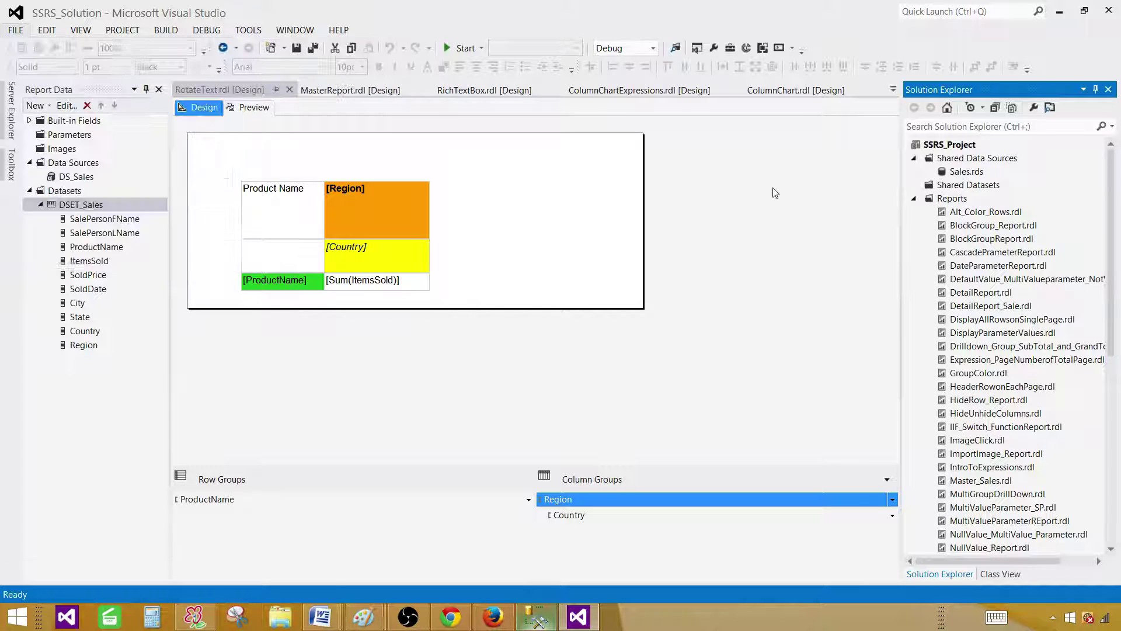
left_click(1112, 156)
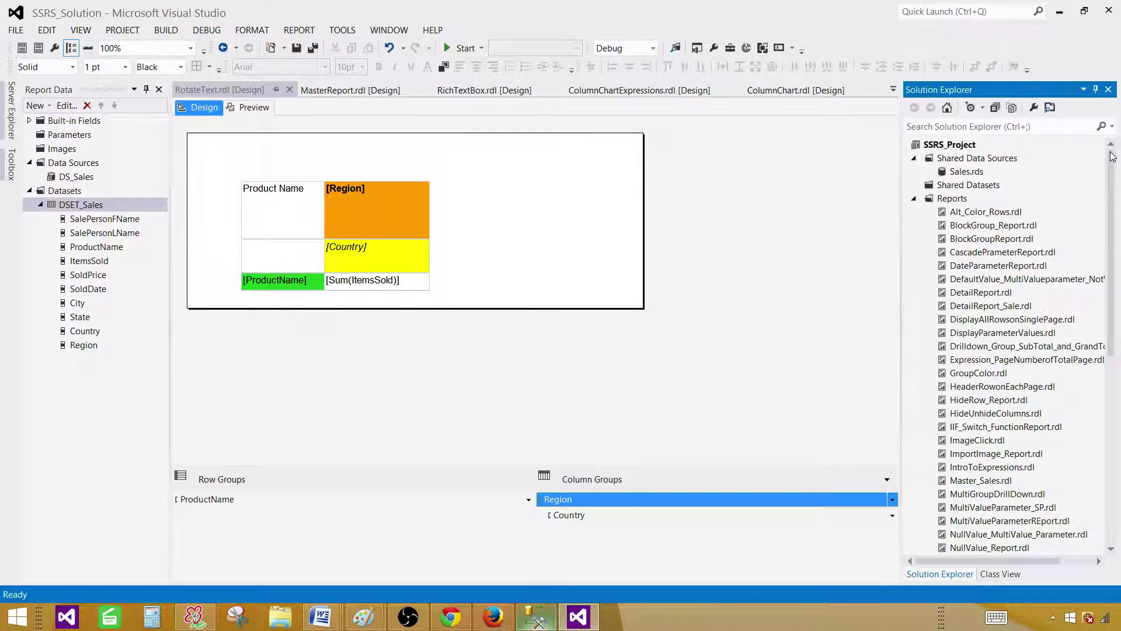
left_click(959, 158)
right_click(958, 158)
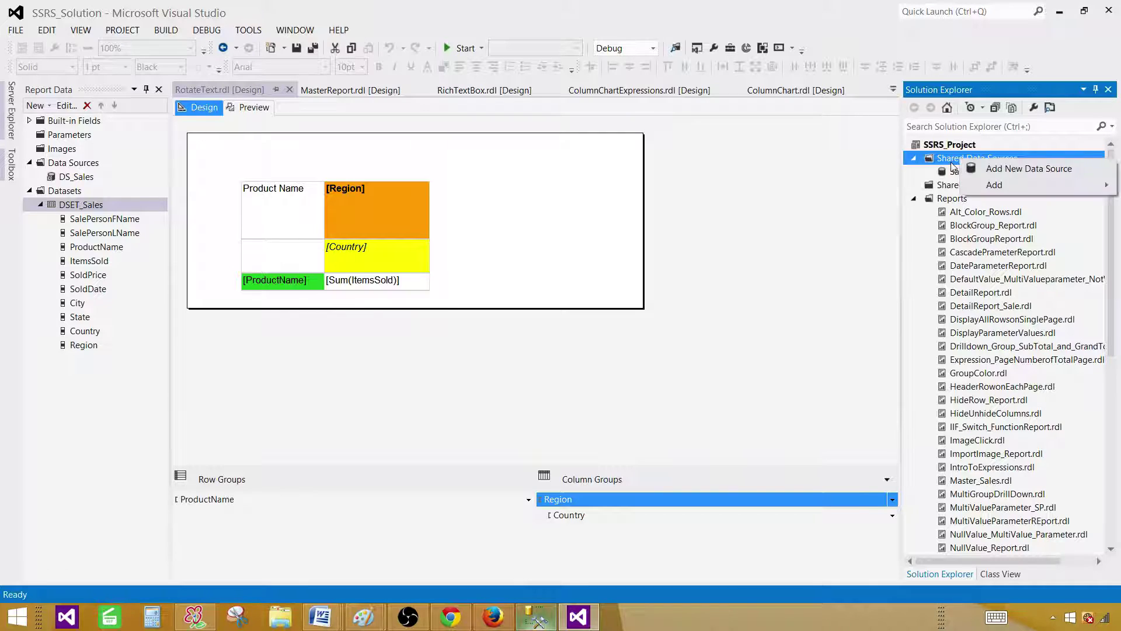
left_click(879, 192)
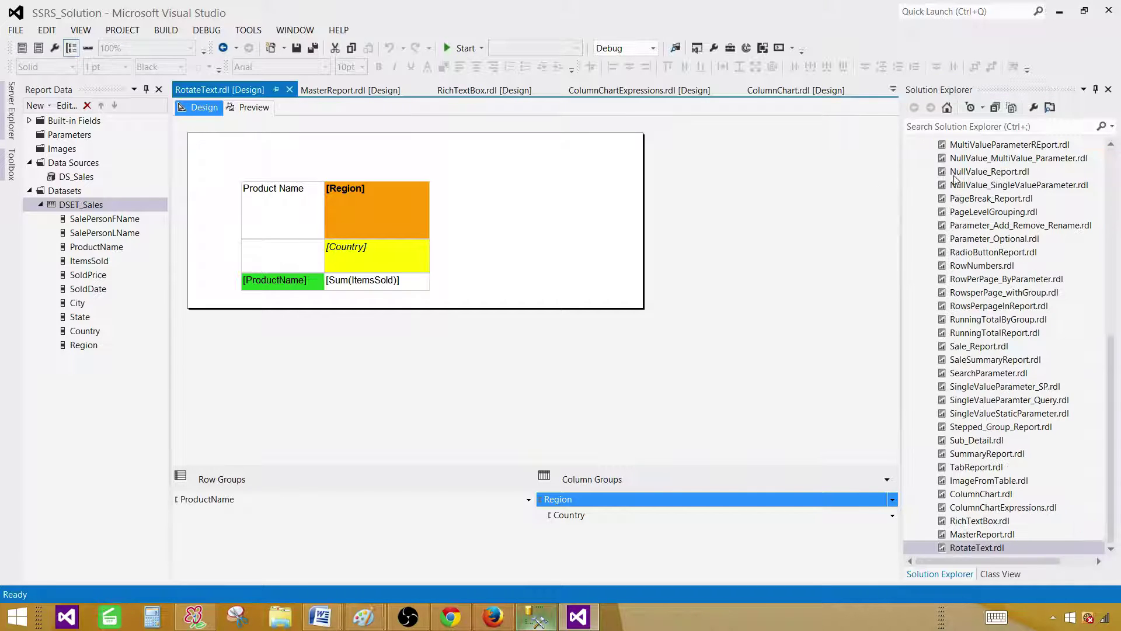
left_click(1111, 146)
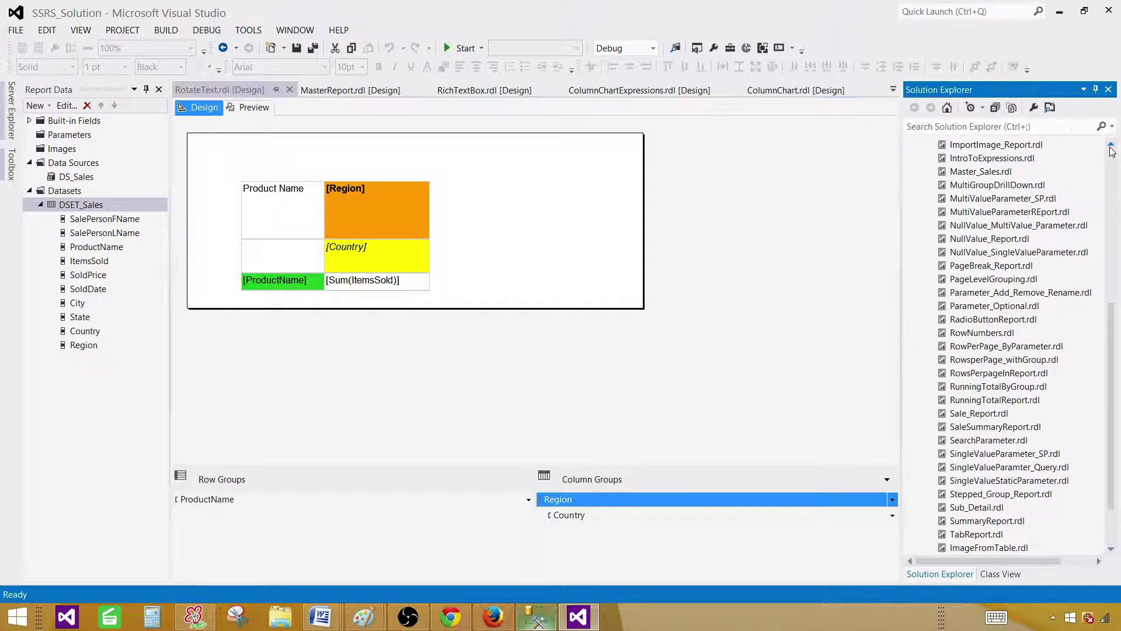
scroll(1111, 151, "up", 8)
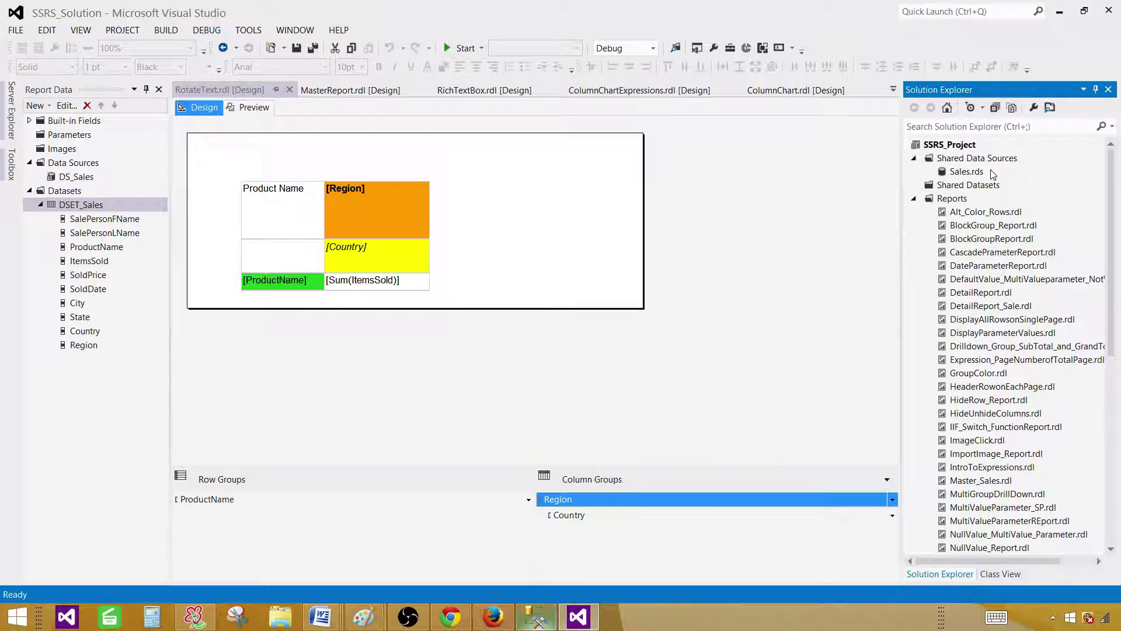
left_click(962, 174)
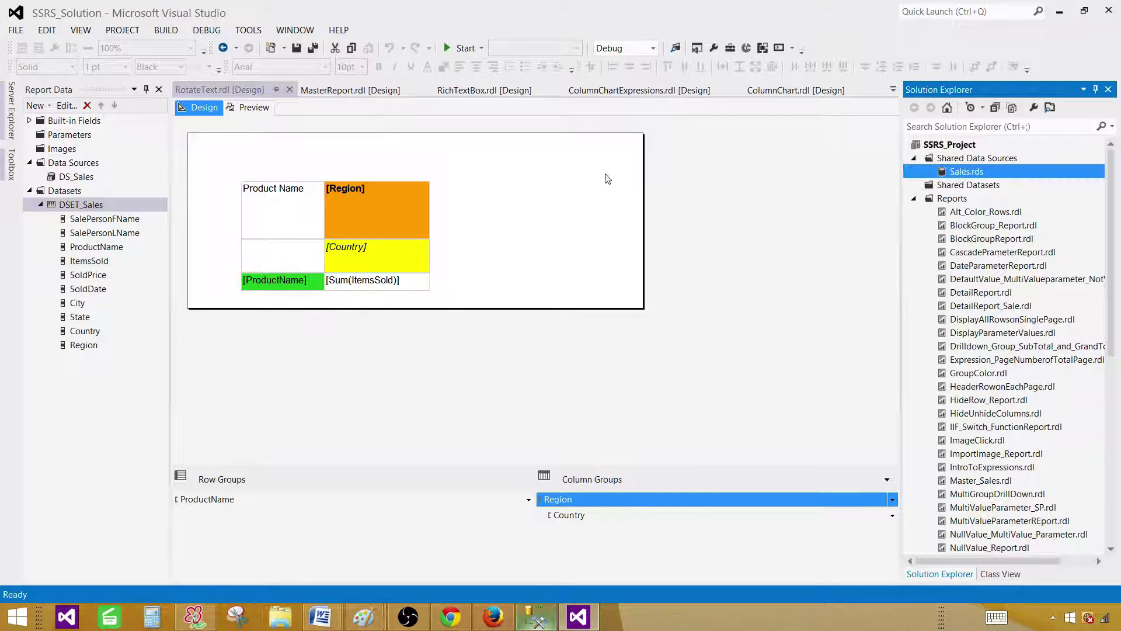
key("Return")
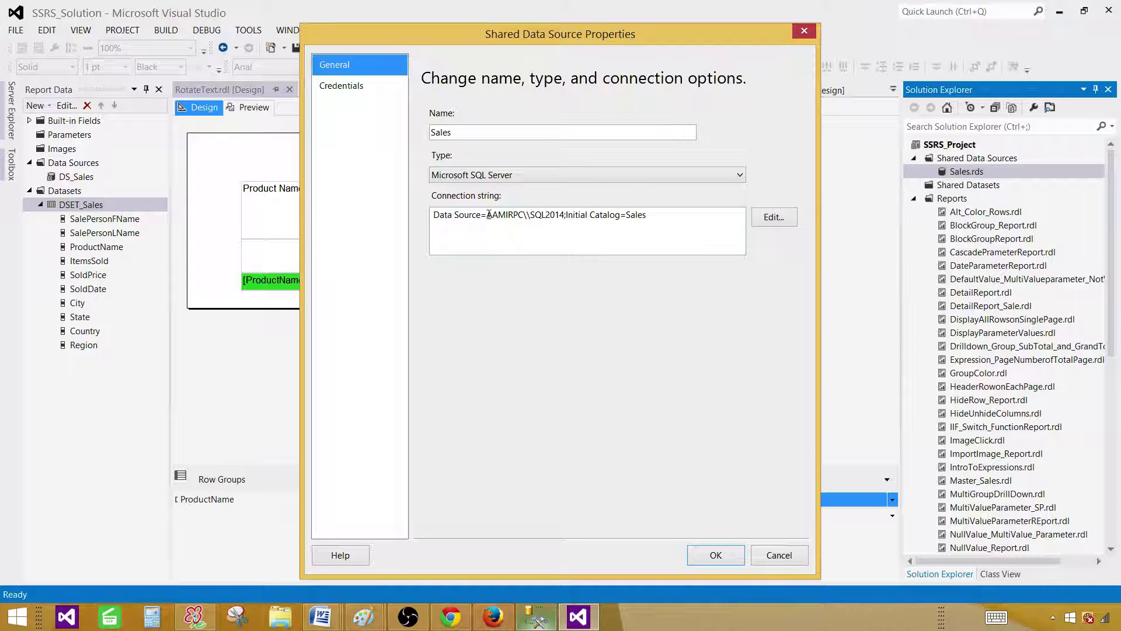
left_click_drag(488, 214, 565, 215)
left_click_drag(647, 215, 626, 214)
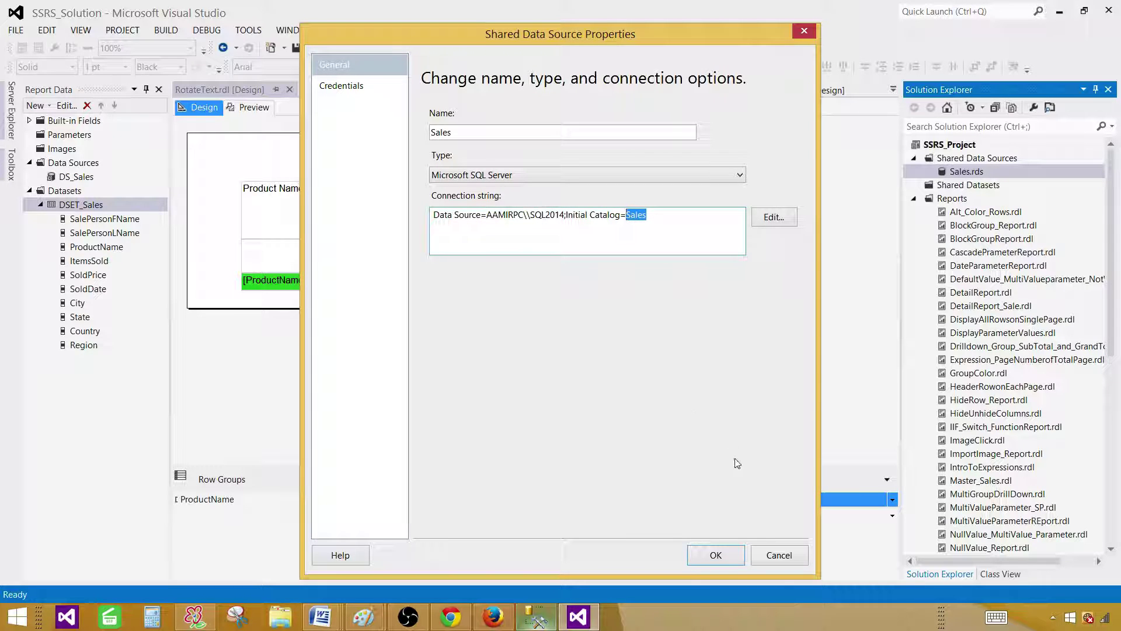
left_click(780, 555)
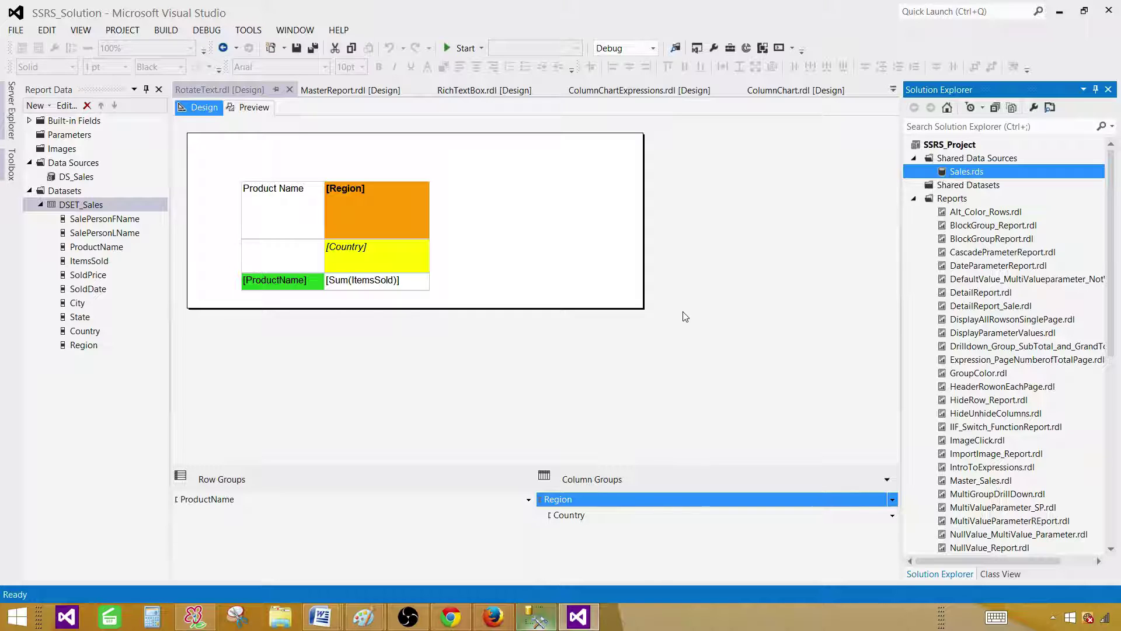
Add a new Report item named StackedChartReport.rdl to the Reports folder.
right_click(951, 200)
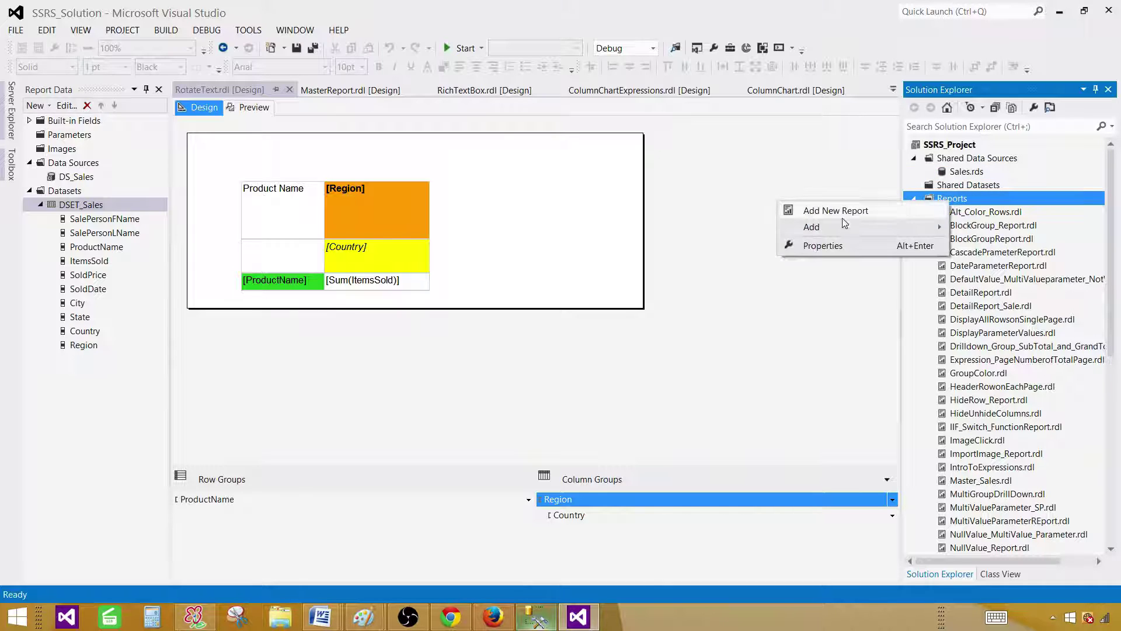
mouse_move(786, 230)
left_click(700, 229)
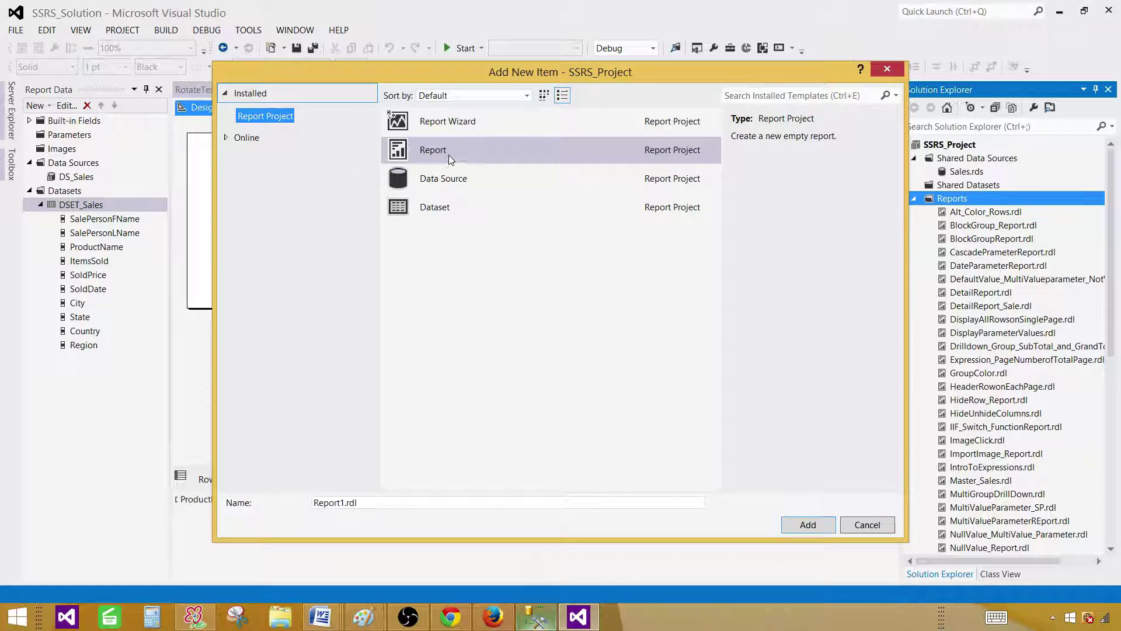
left_click(443, 151)
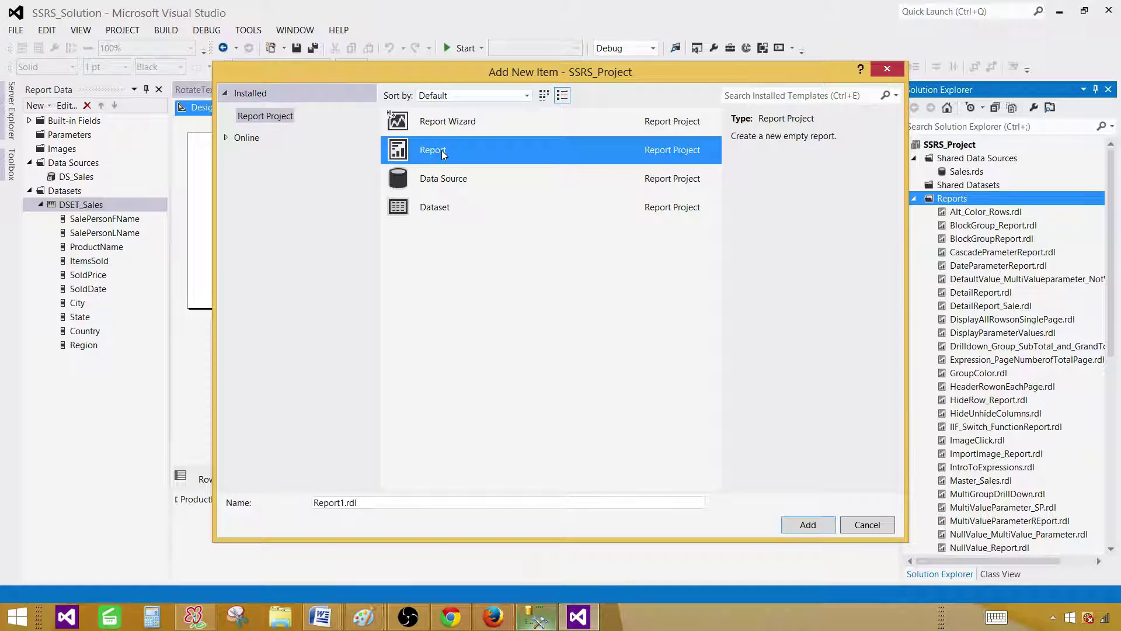
left_click(336, 502)
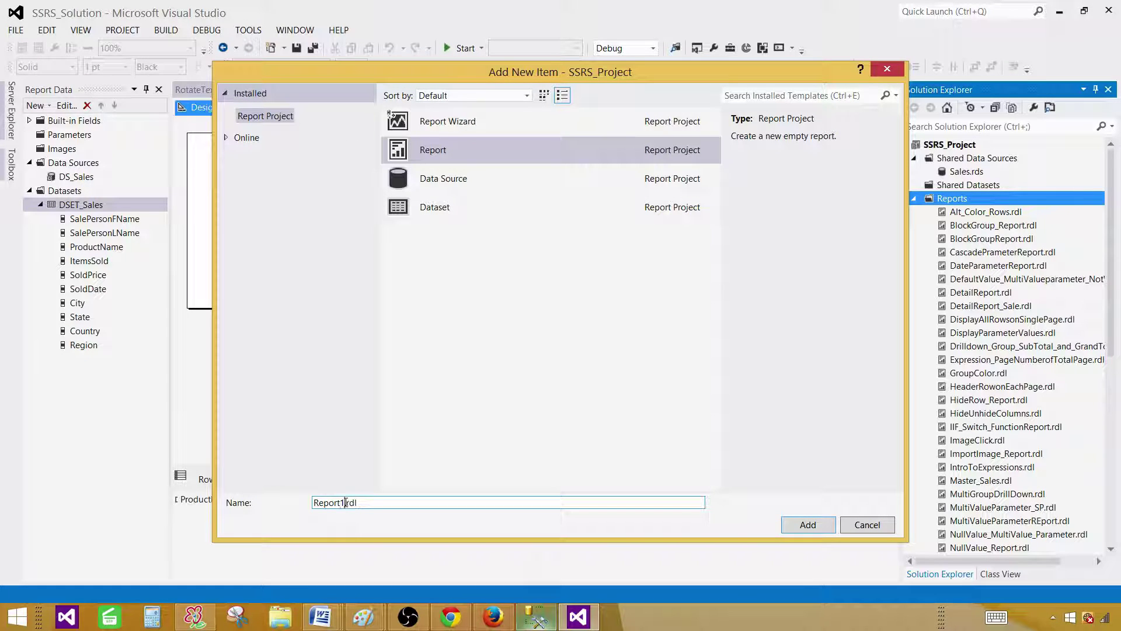
double_click(345, 502)
type("StackedChartReport")
key("Return")
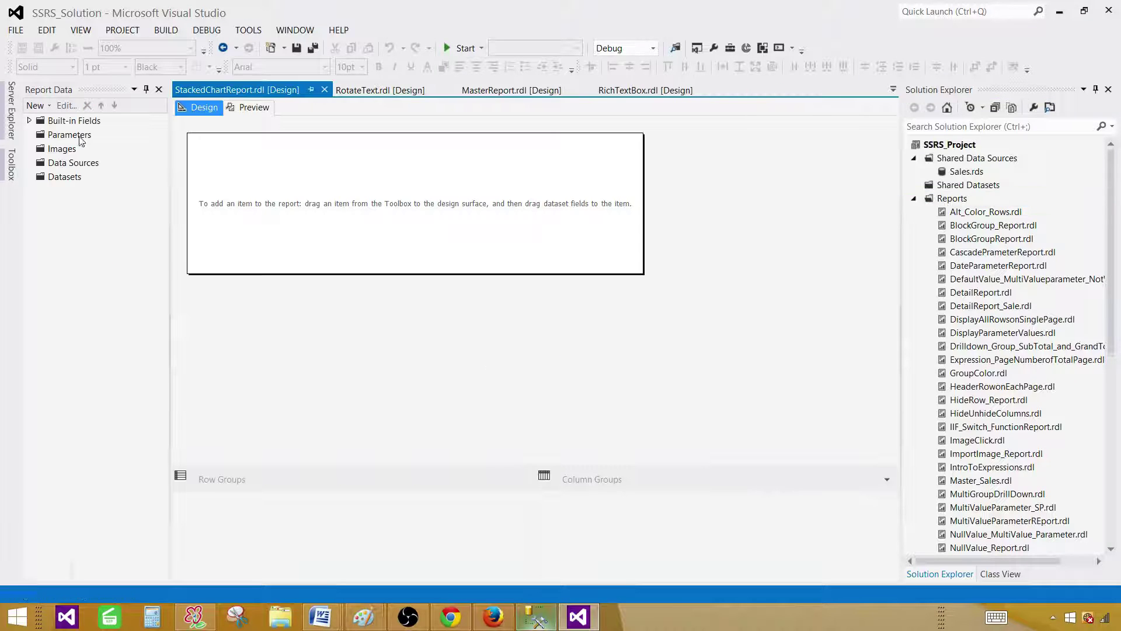
Create report data source DS_Sales as a shared data source reference to Sales.
left_click(82, 163)
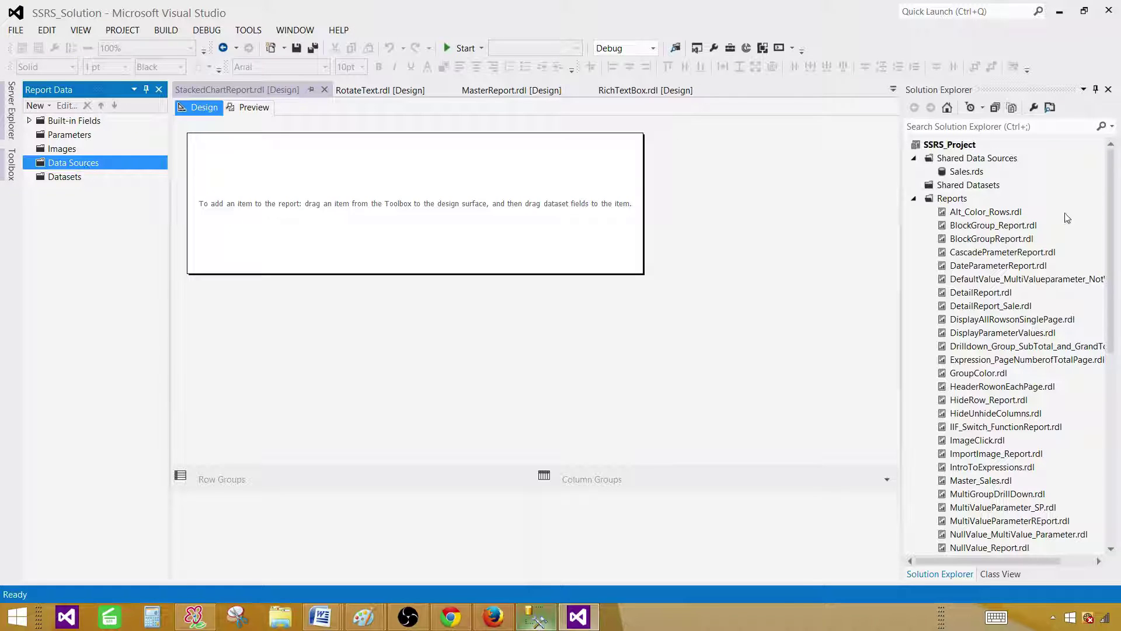
right_click(123, 164)
left_click(170, 172)
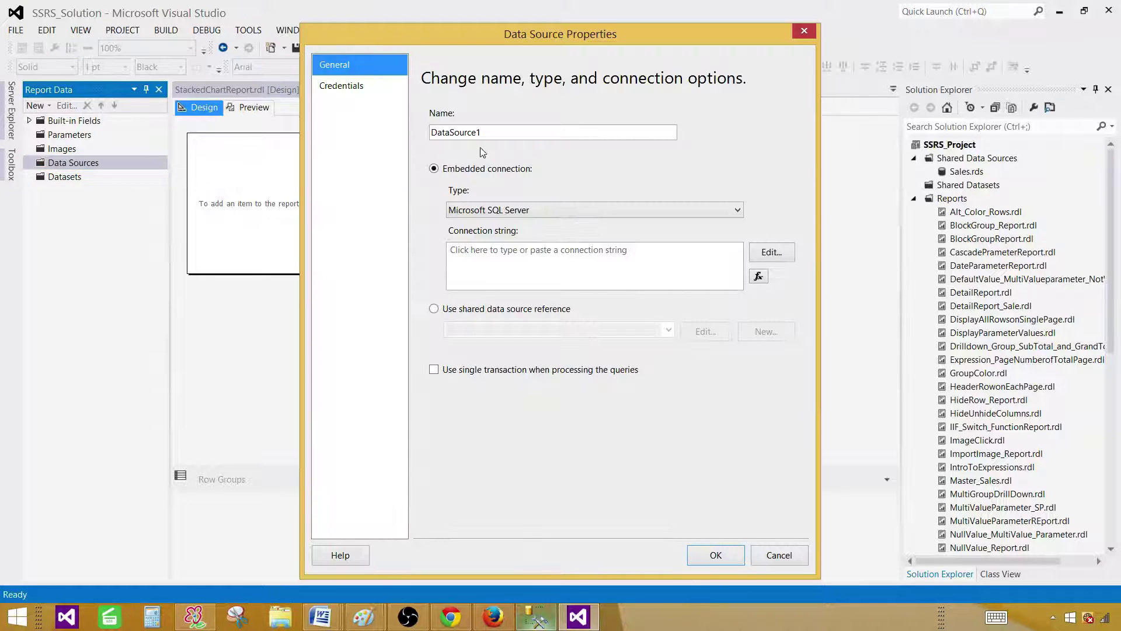
double_click(499, 132)
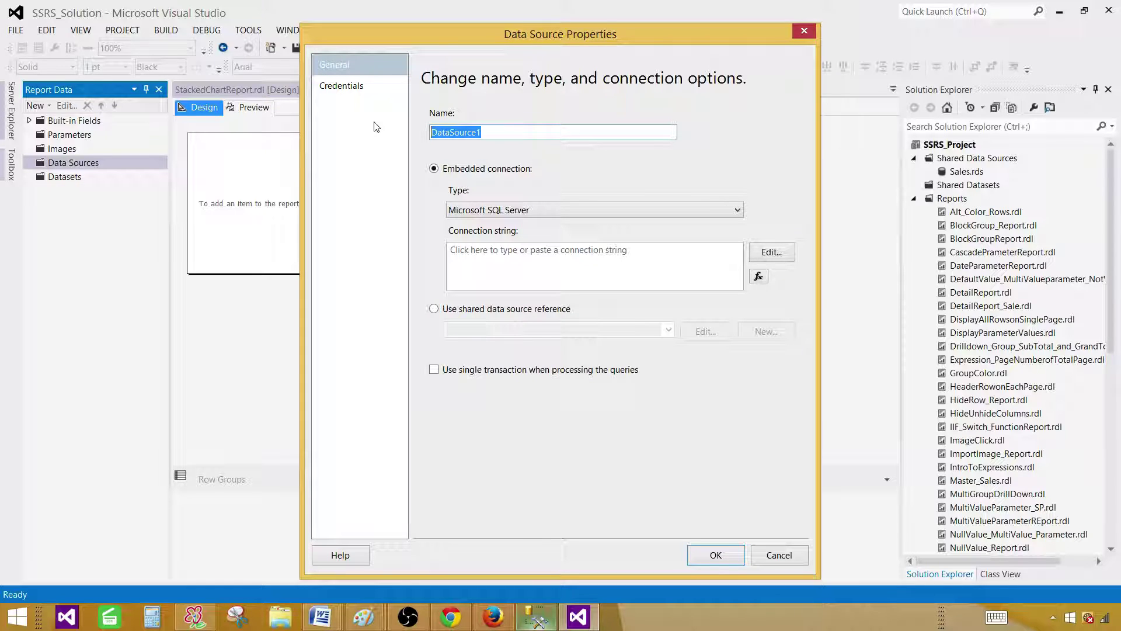
type("DS")
type("+S")
left_click(433, 308)
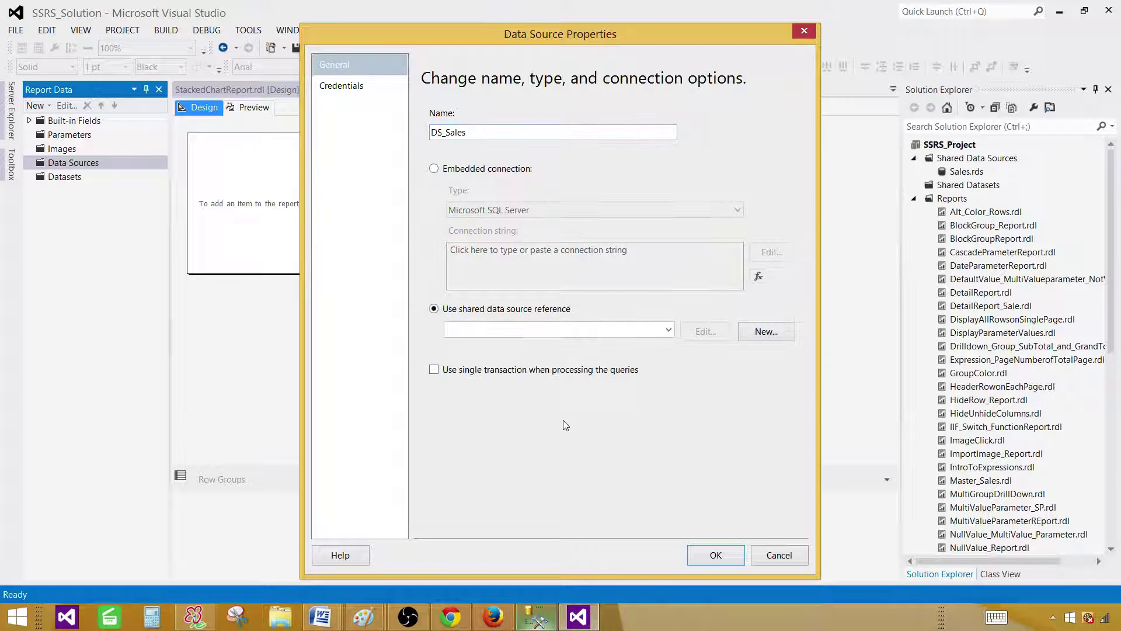
left_click(668, 329)
left_click(611, 346)
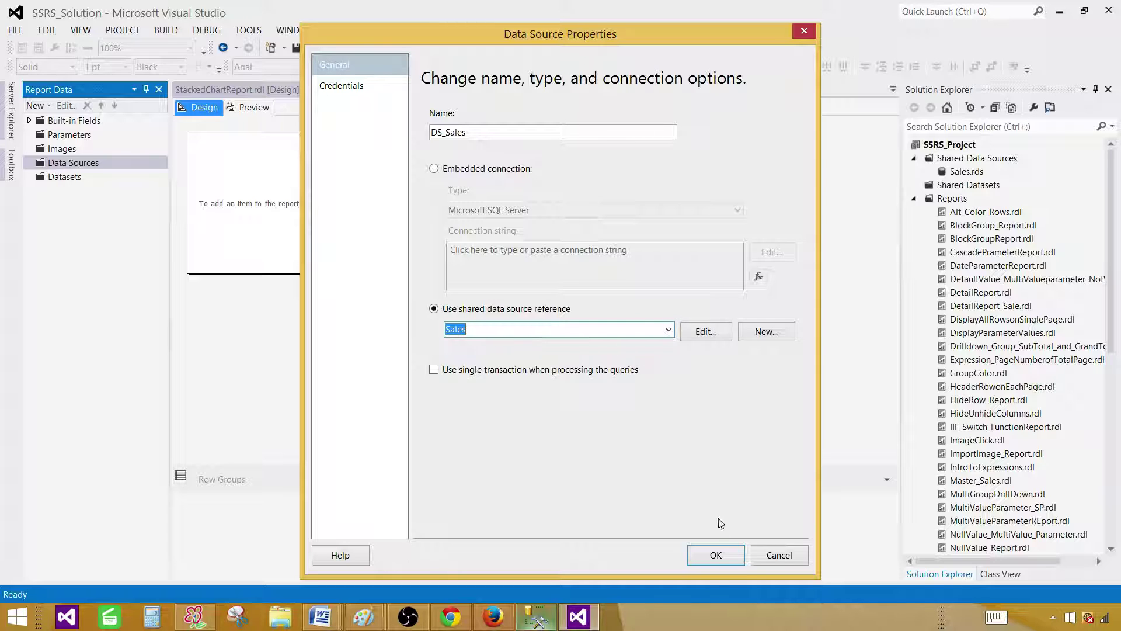
left_click(716, 554)
Create embedded dataset DSET_Sales on DS_Sales using the pasted TotalSale SELECT query.
left_click(75, 193)
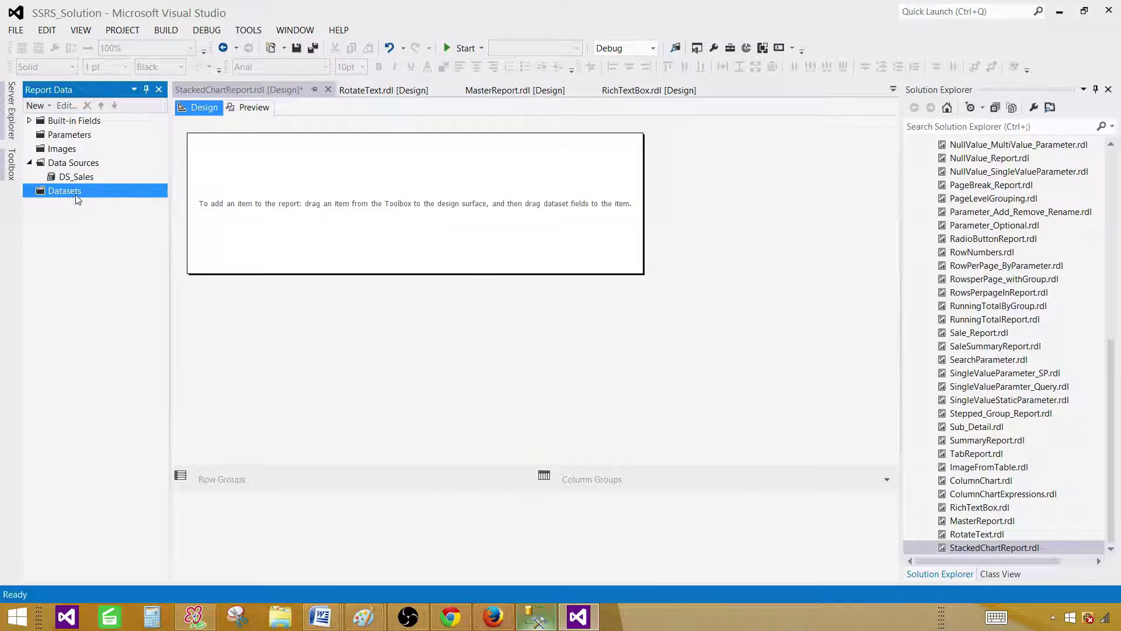
right_click(75, 191)
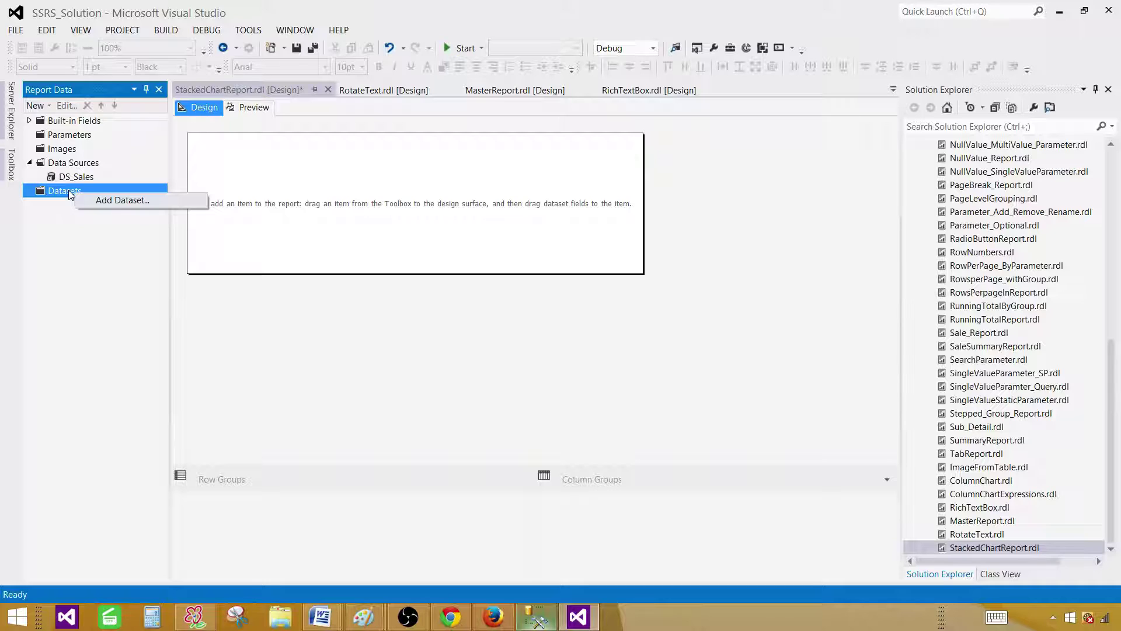
left_click(111, 204)
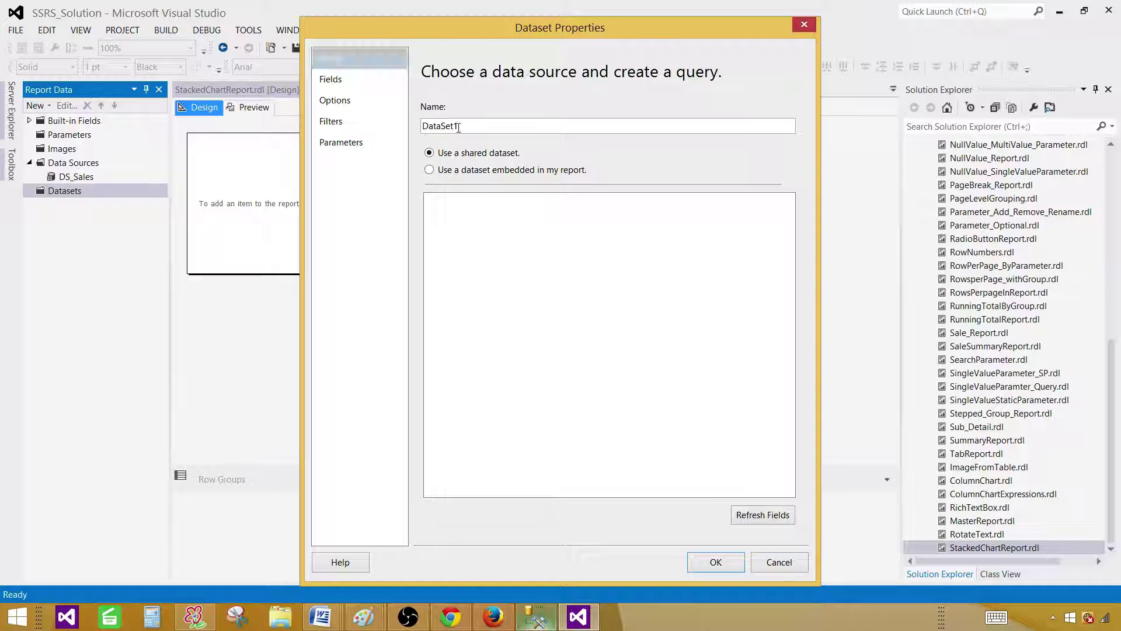
double_click(458, 127)
type("DSET_Sales")
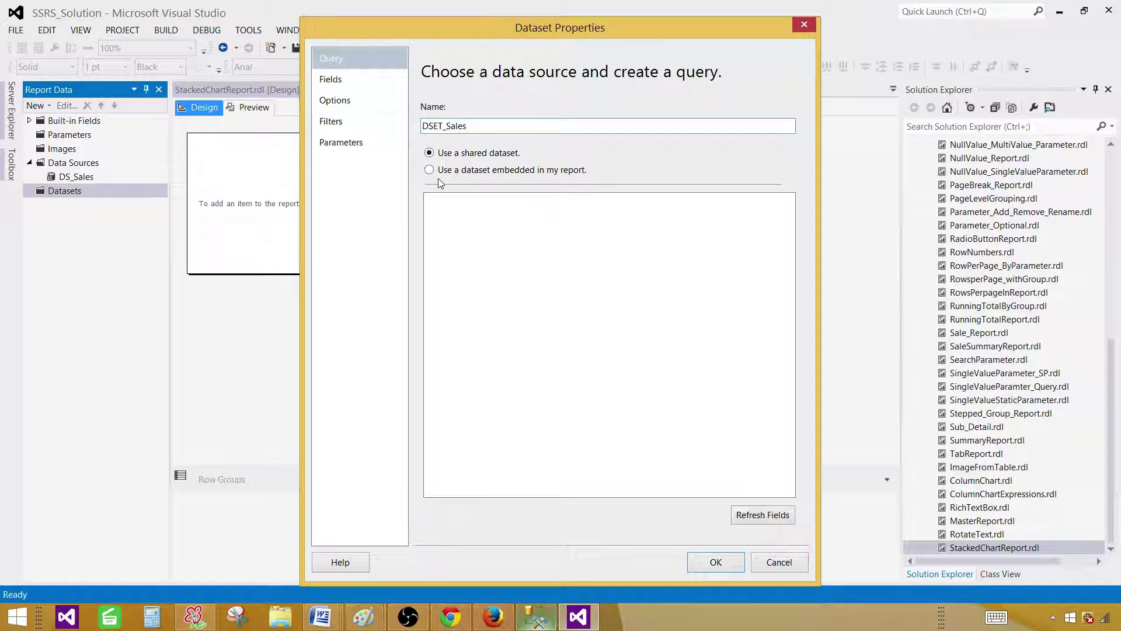
left_click(439, 172)
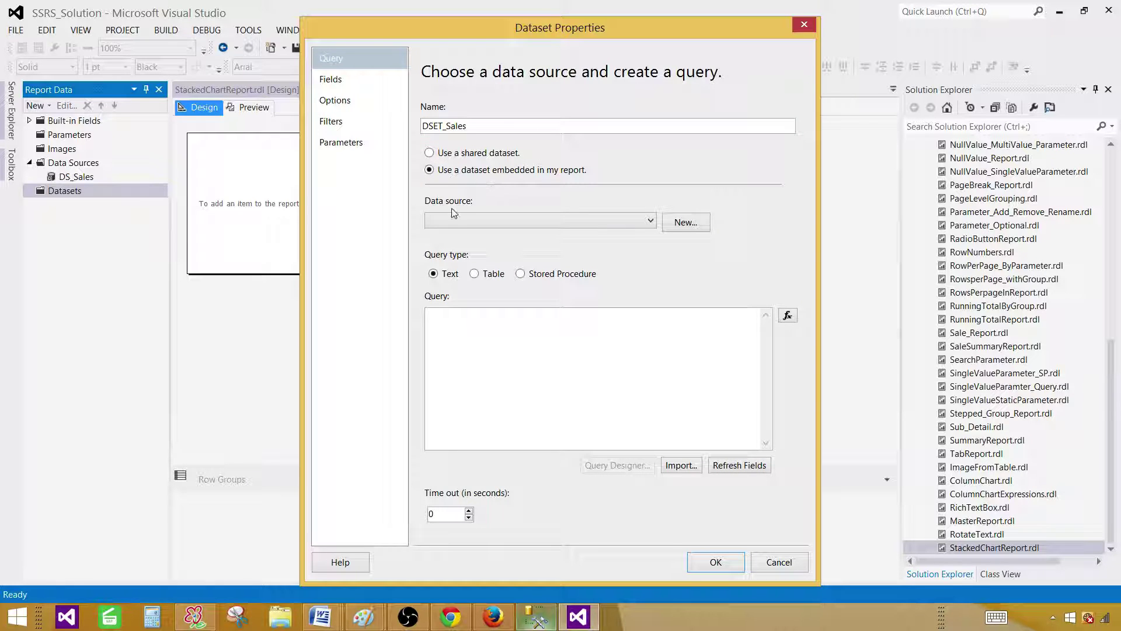
left_click(451, 218)
left_click(440, 234)
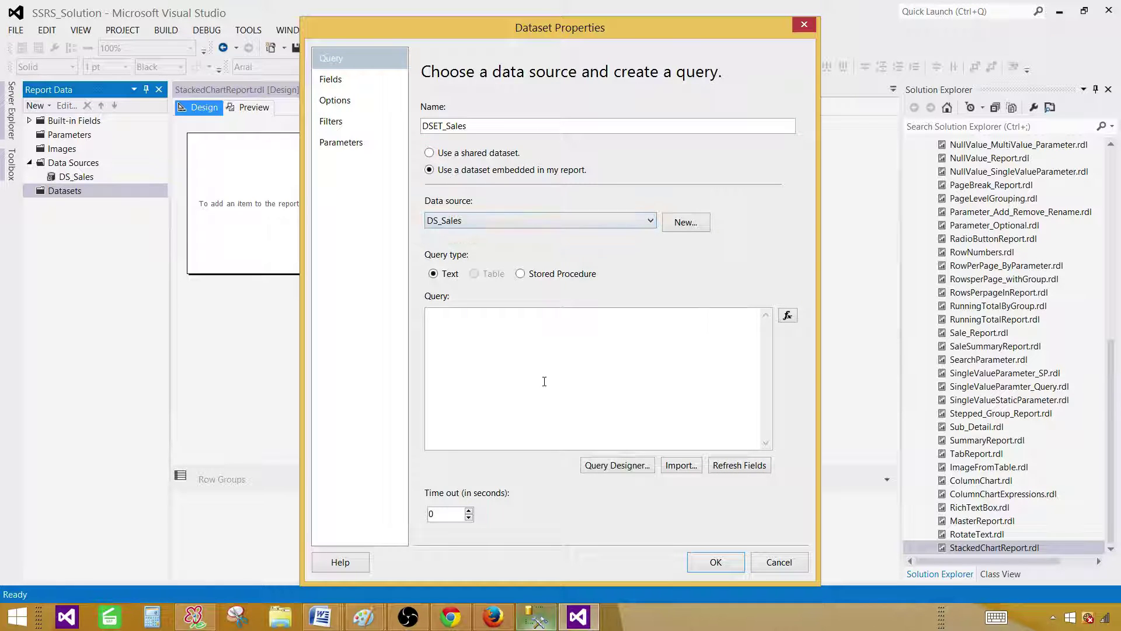
right_click(538, 350)
left_click(485, 399)
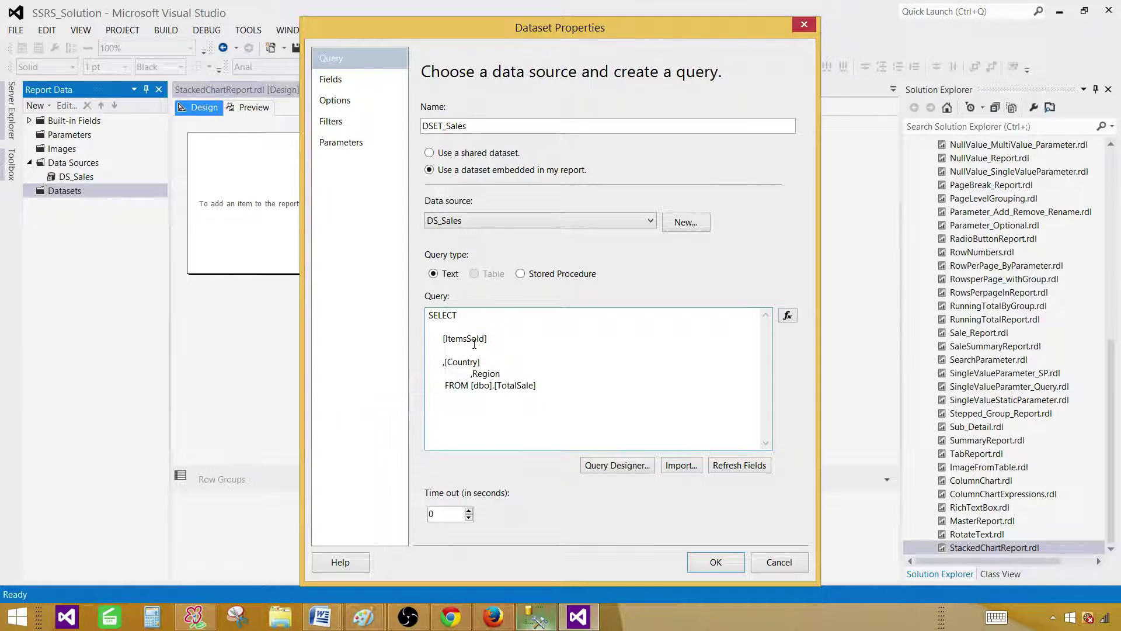
left_click(709, 562)
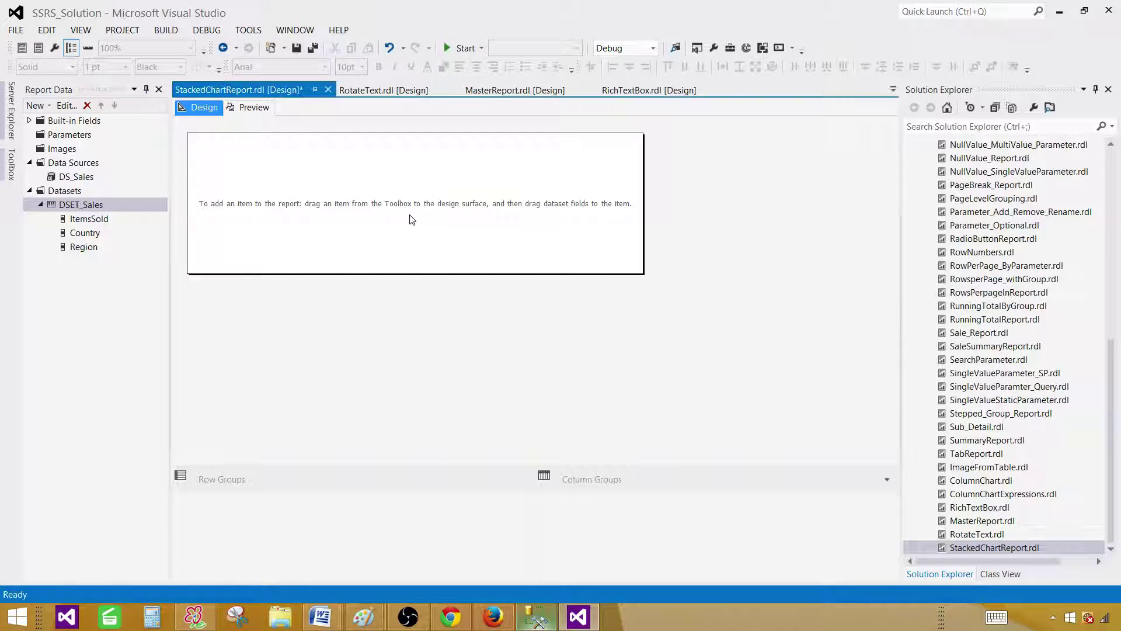
Insert a Stacked Column chart into the report body.
right_click(349, 176)
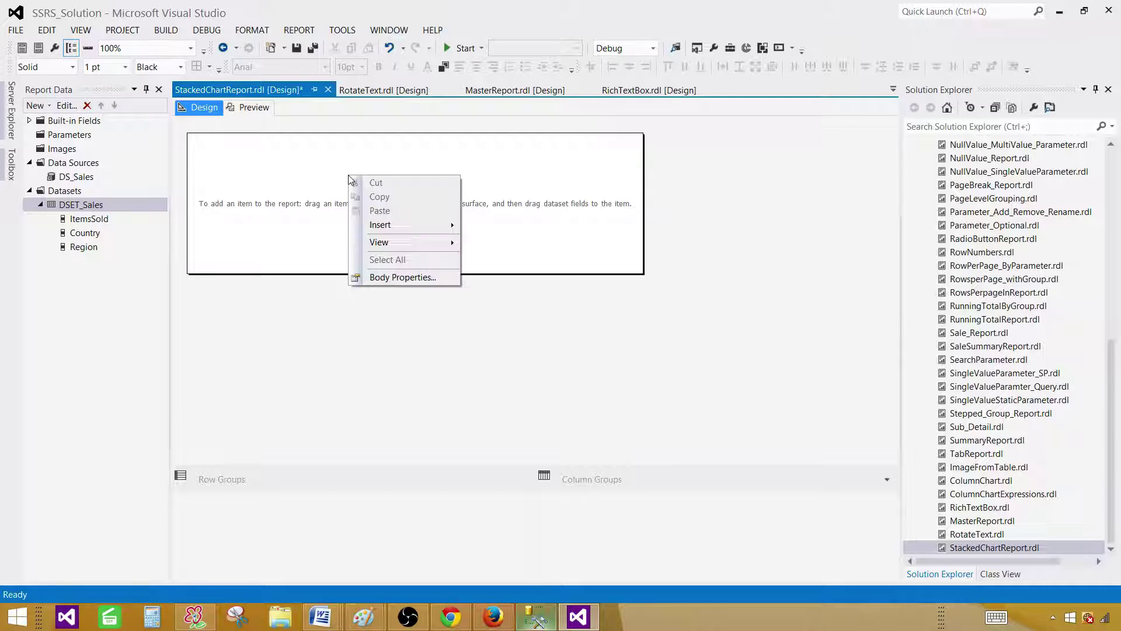
mouse_move(386, 227)
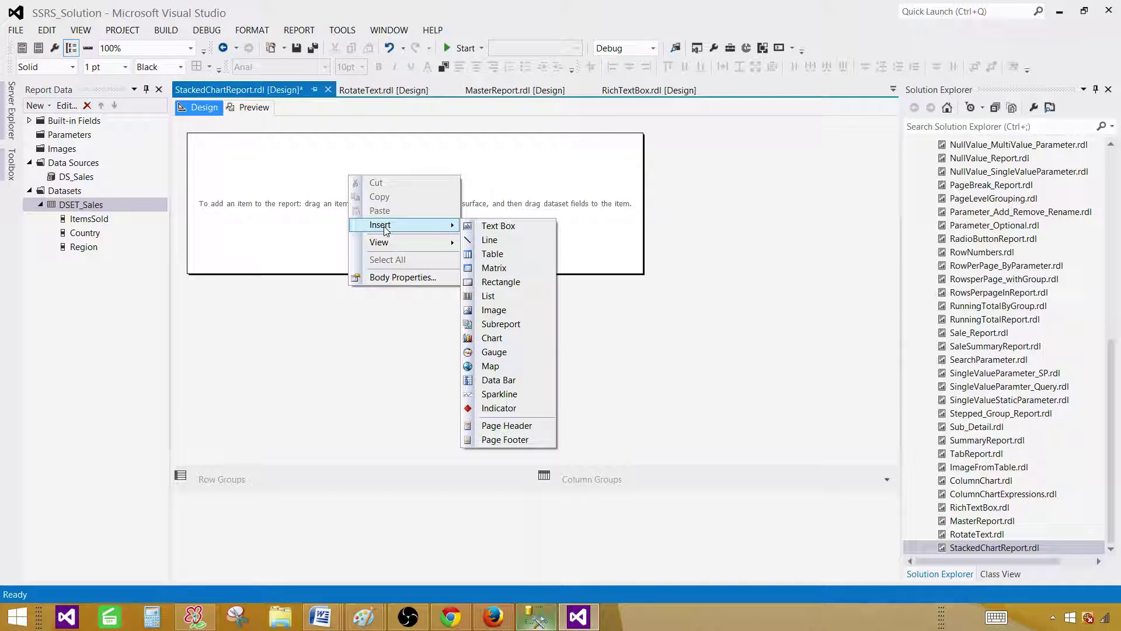
left_click(504, 342)
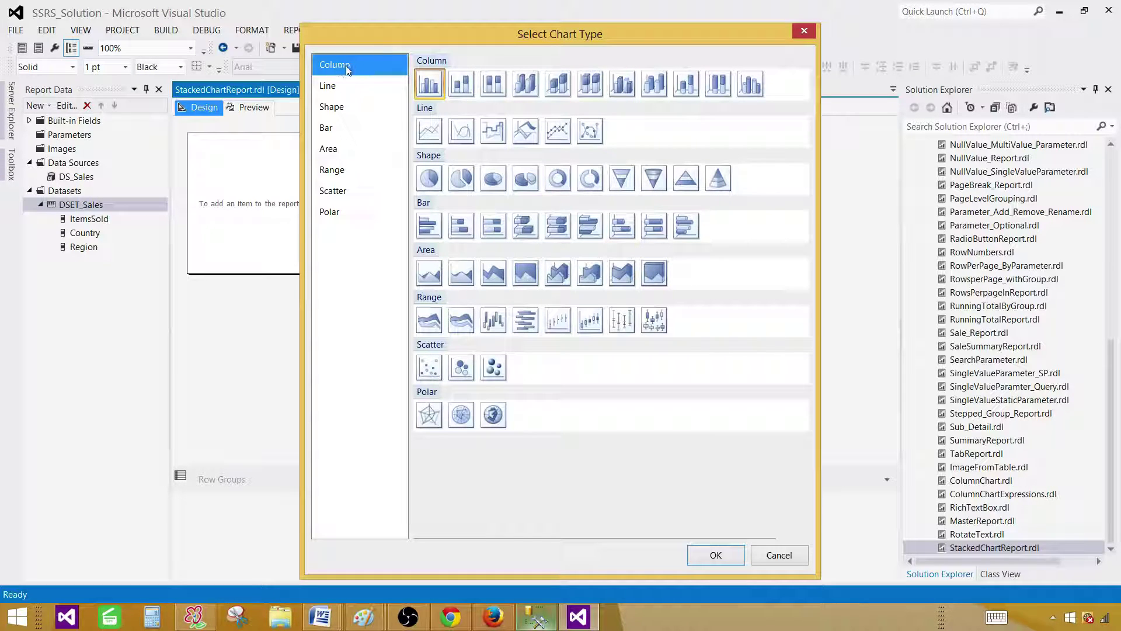
left_click(461, 86)
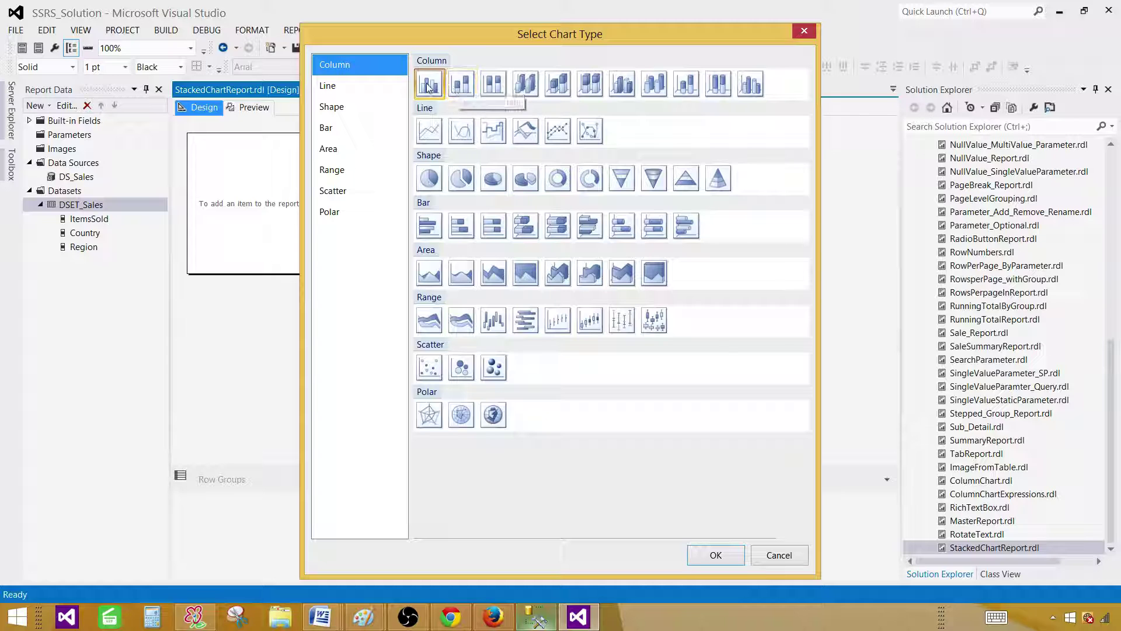
left_click(464, 87)
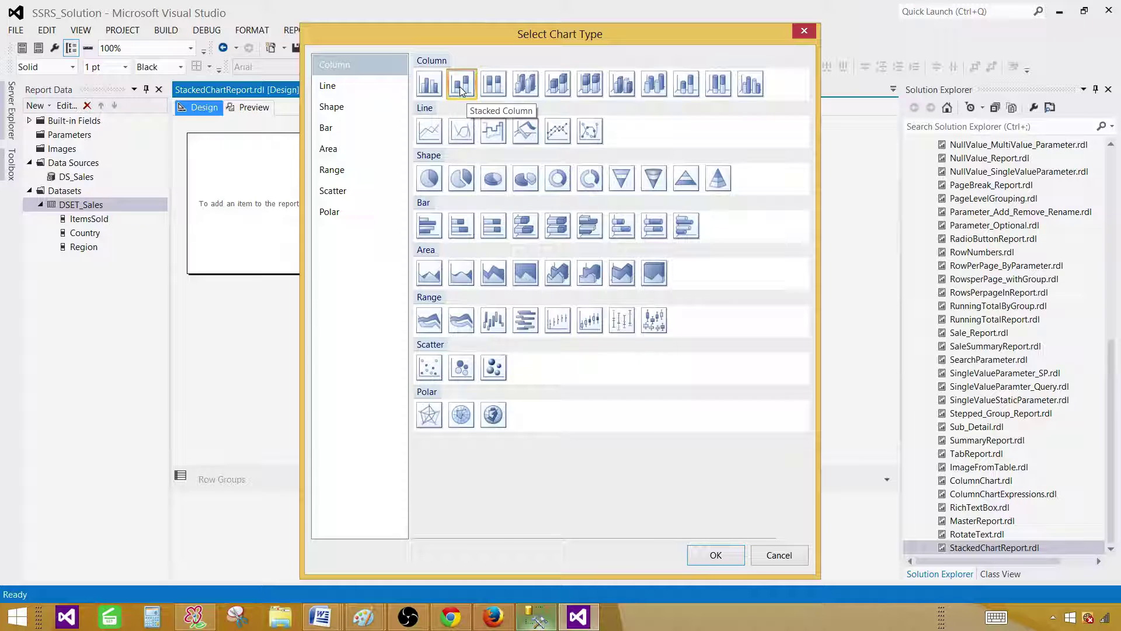
left_click(716, 555)
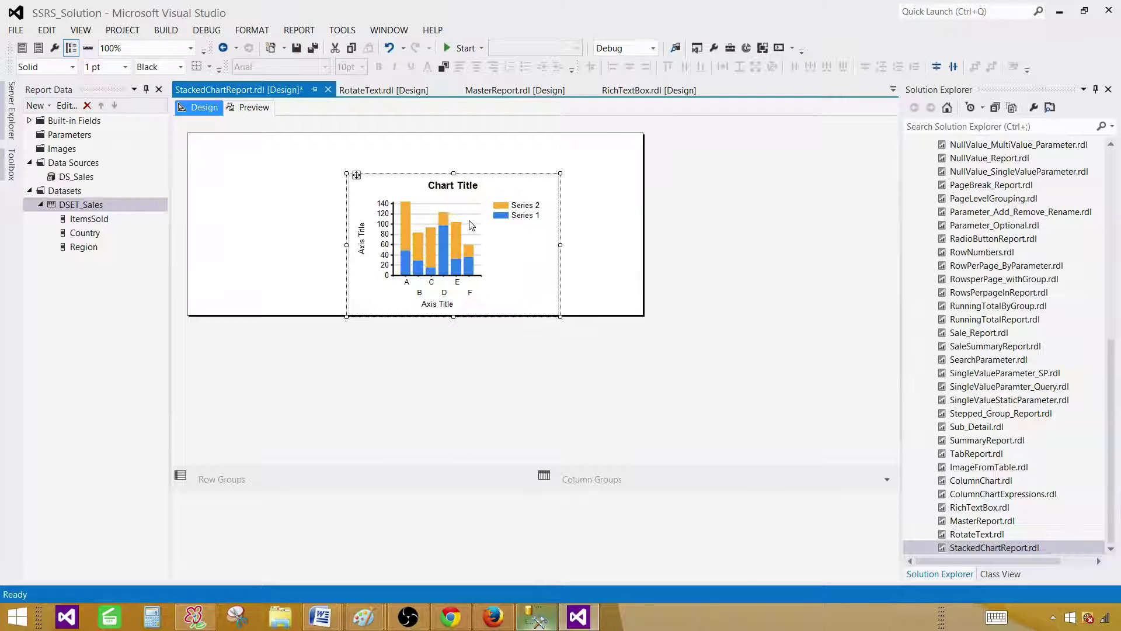
Move the chart to the top-left, make it wider and taller, and show its Chart Data.
left_click(356, 177)
left_click_drag(357, 177, 249, 161)
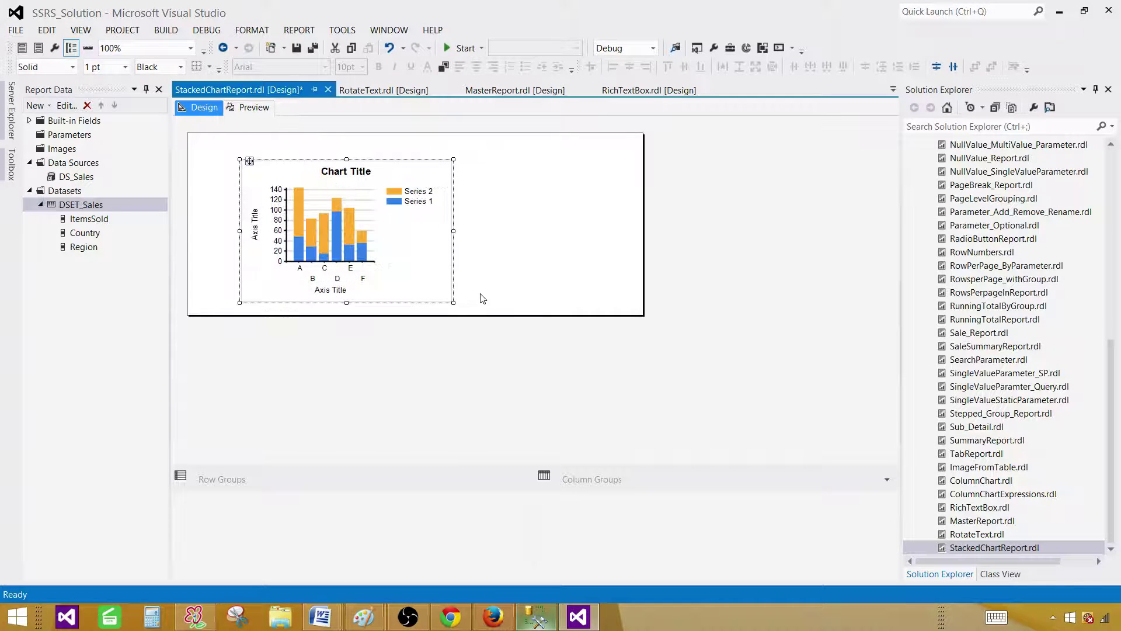
left_click_drag(453, 302, 589, 307)
left_click_drag(415, 161, 414, 142)
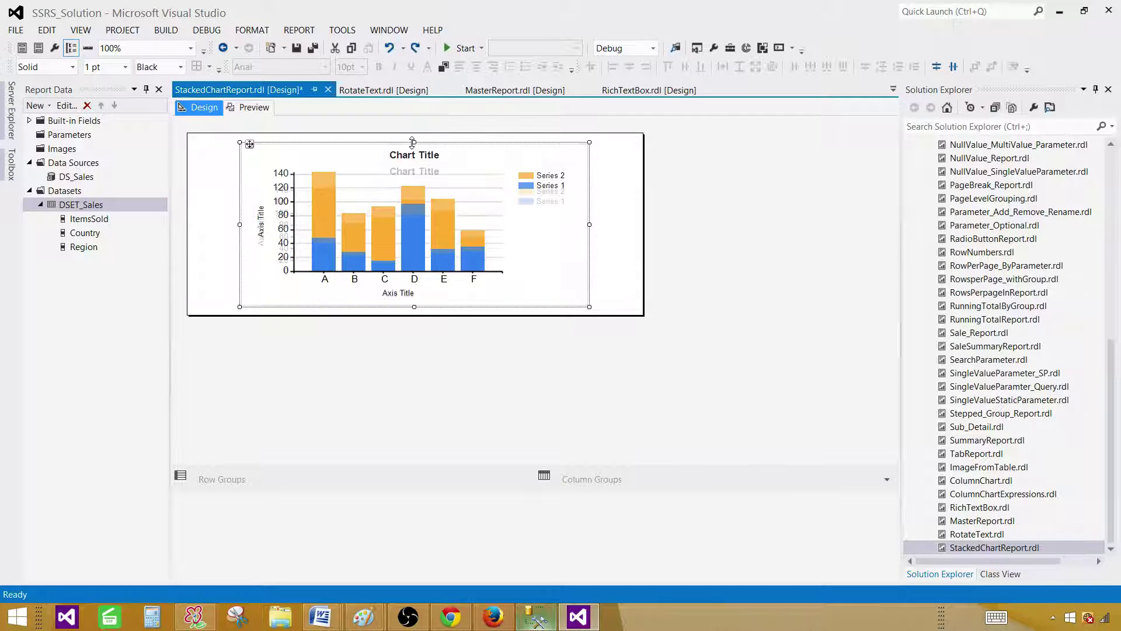
left_click(566, 221)
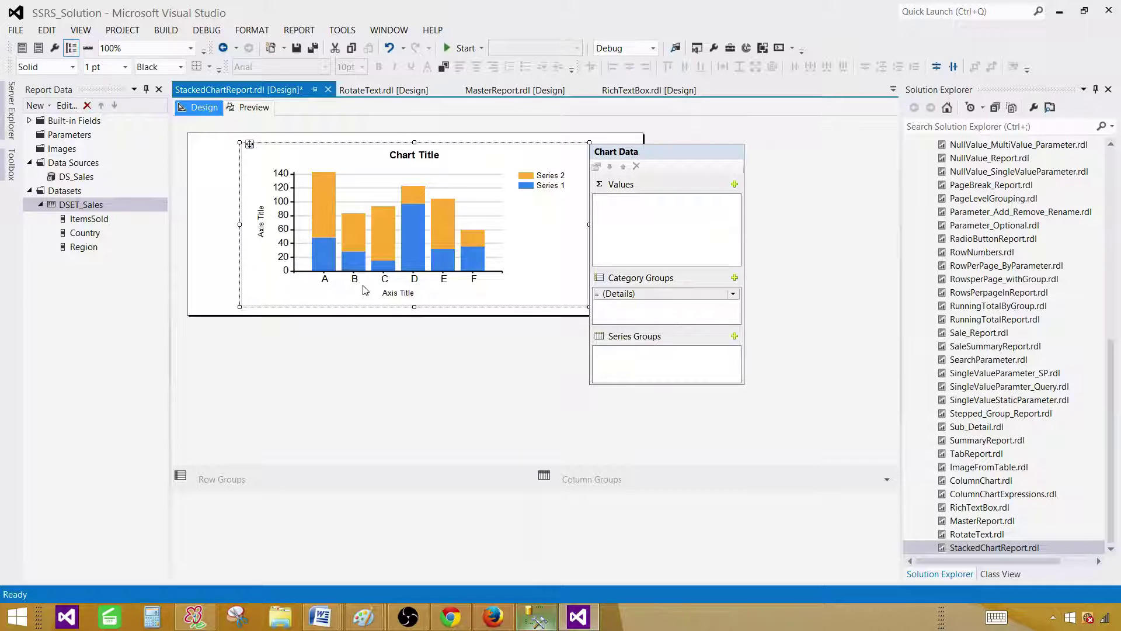
Set the chart values to ItemsSold and the category group to Region.
left_click(734, 184)
left_click(770, 203)
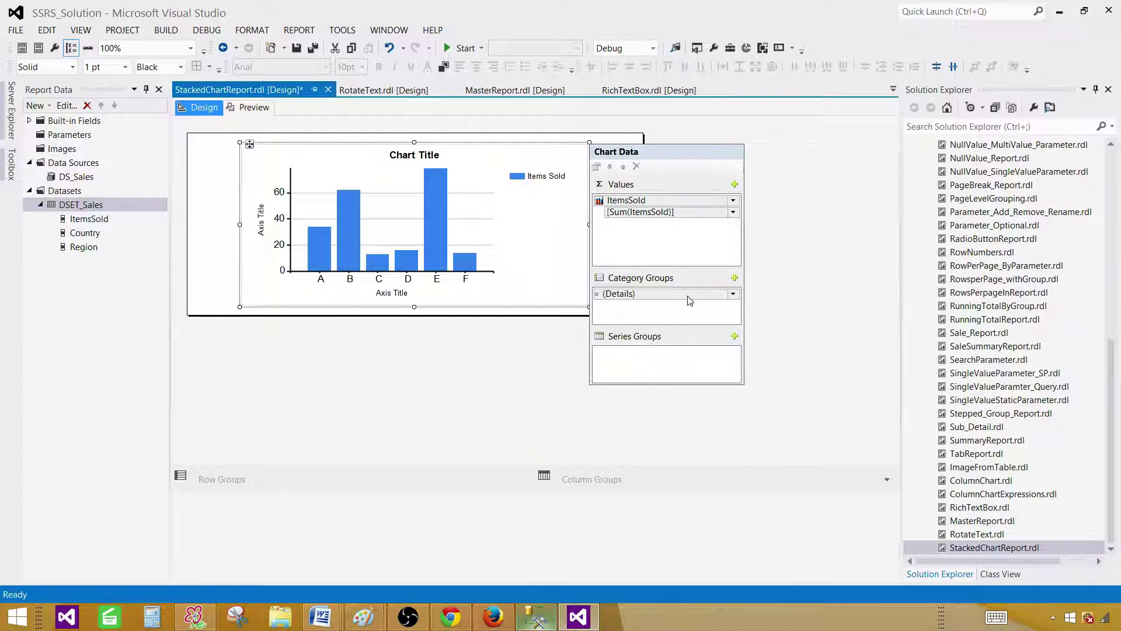
left_click(732, 294)
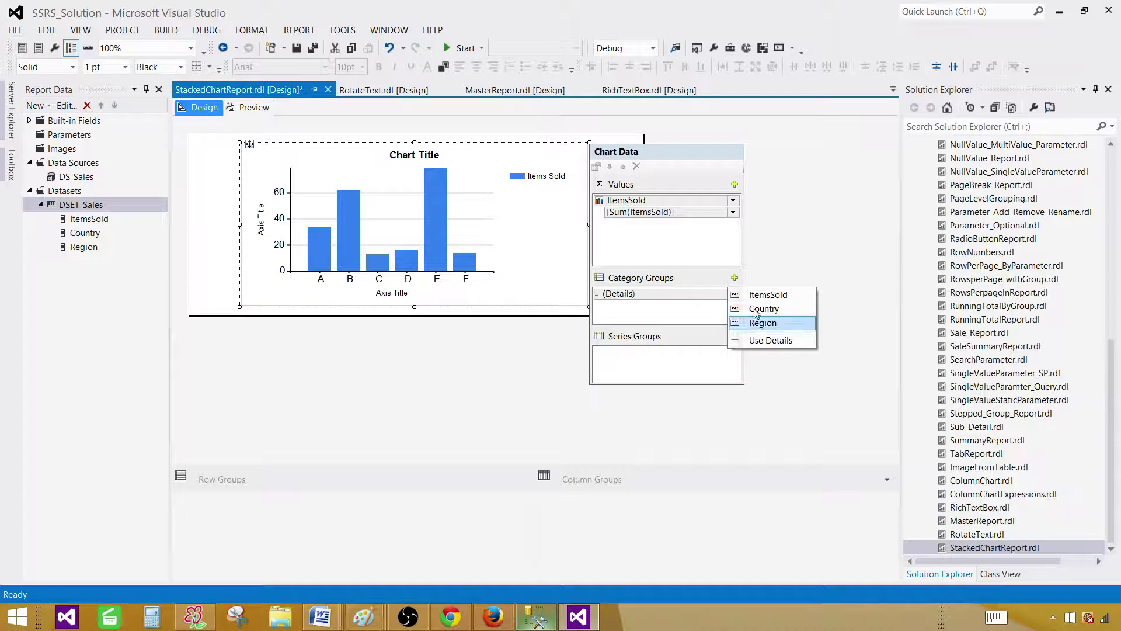
left_click(732, 293)
left_click(732, 293)
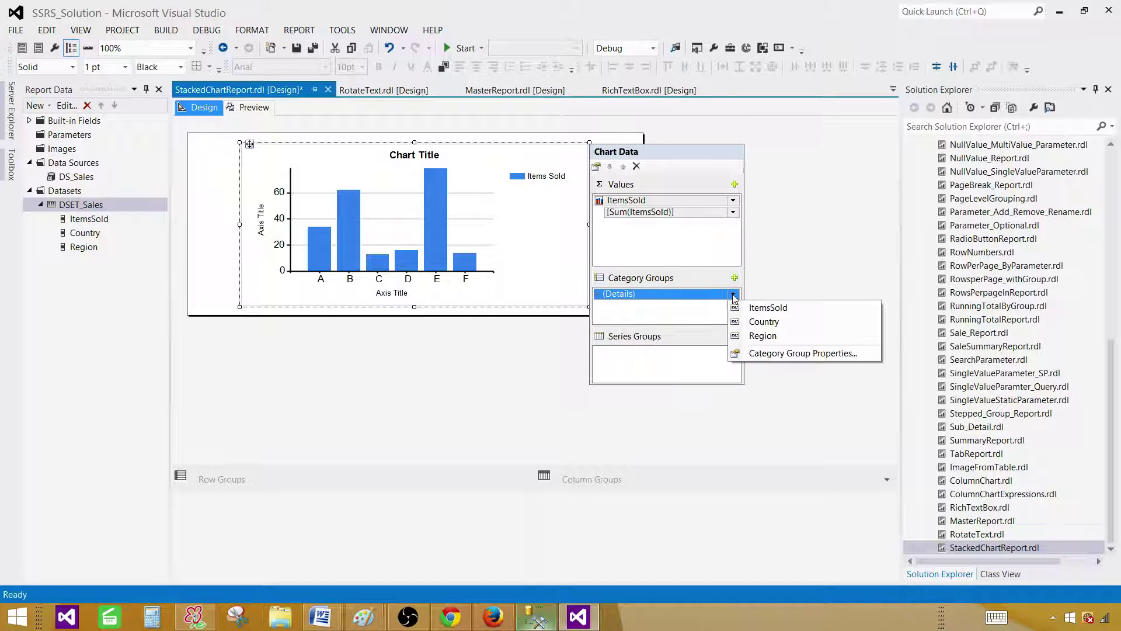
left_click(790, 343)
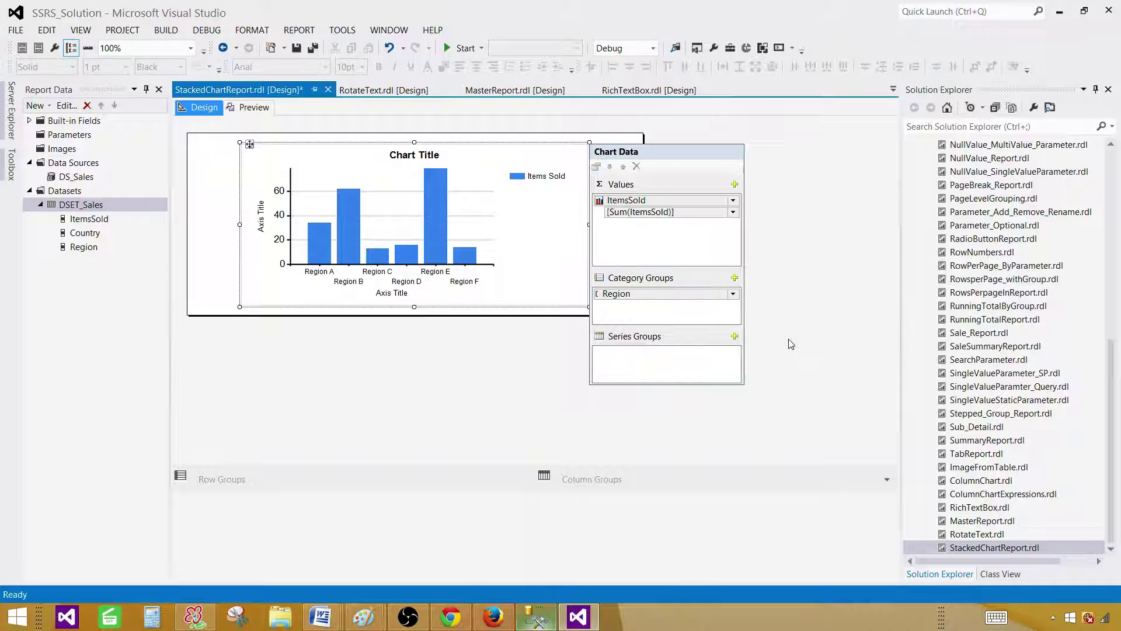
left_click(445, 335)
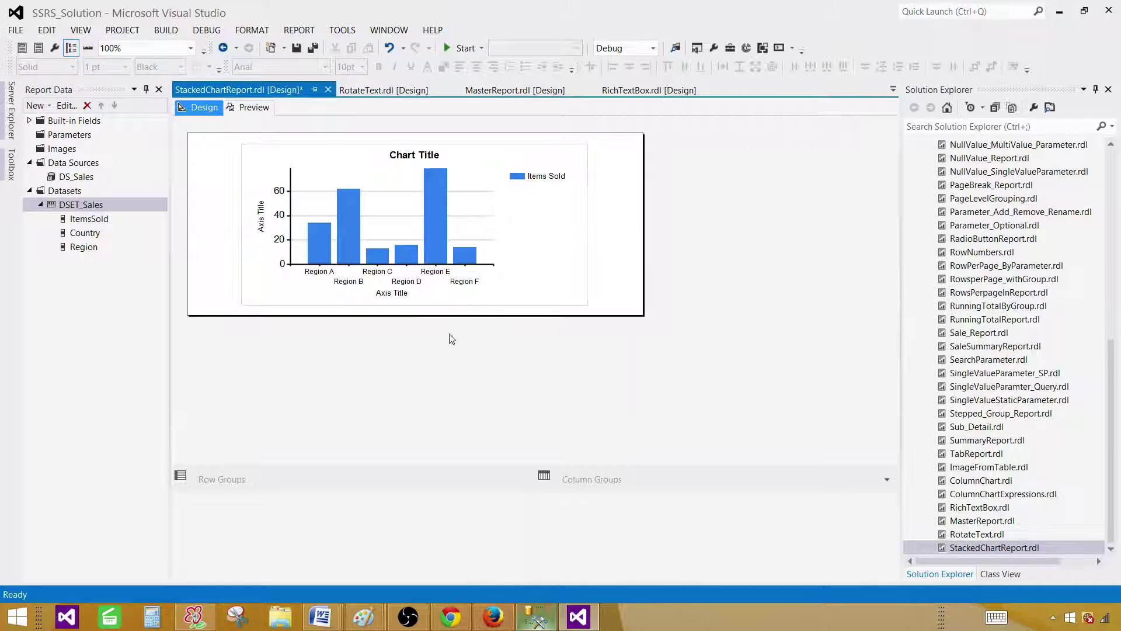
Preview StackedChartReport.rdl to check the Items Sold columns for Asia, Europe and North America.
left_click(250, 107)
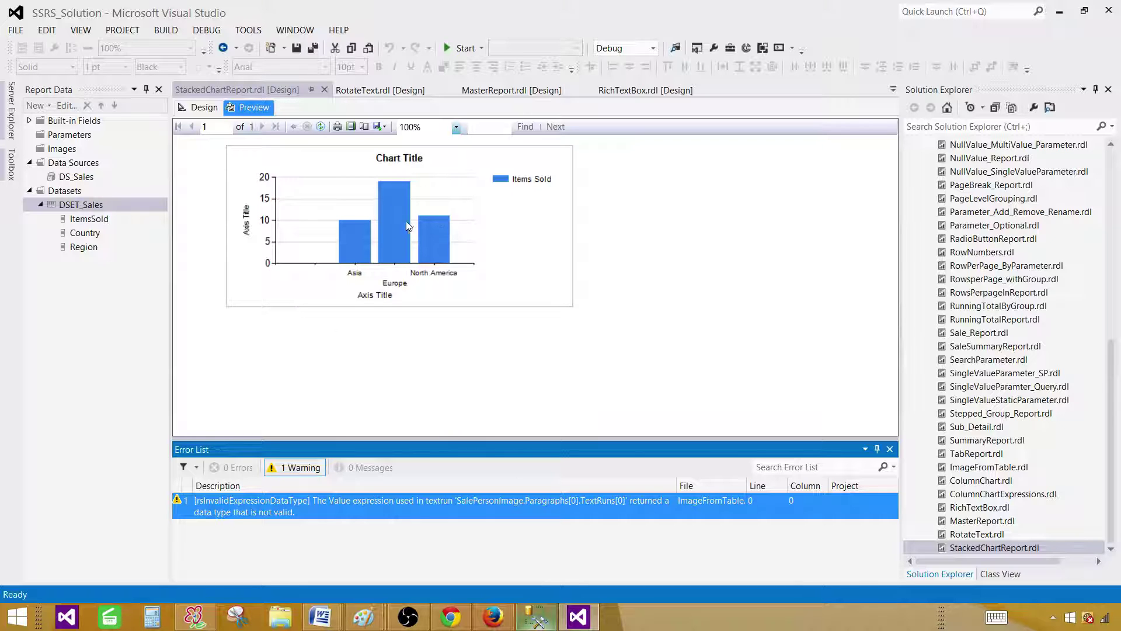
Select the USA/North America rows in the SSMS results grid, then return to the Visual Studio preview.
left_click(535, 616)
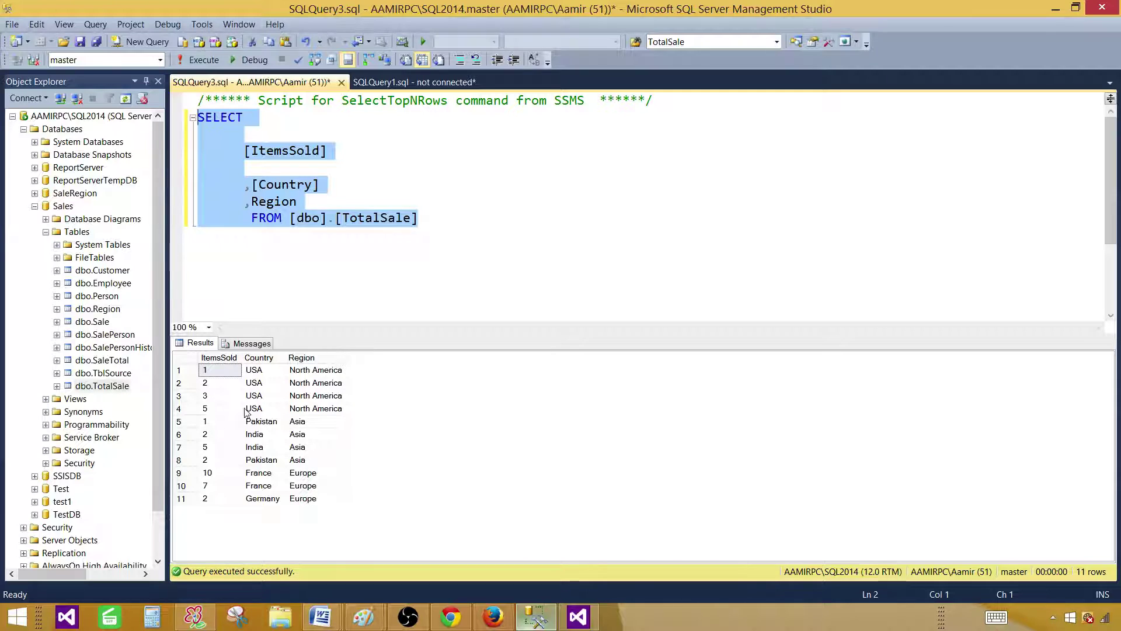
left_click_drag(224, 408, 329, 375)
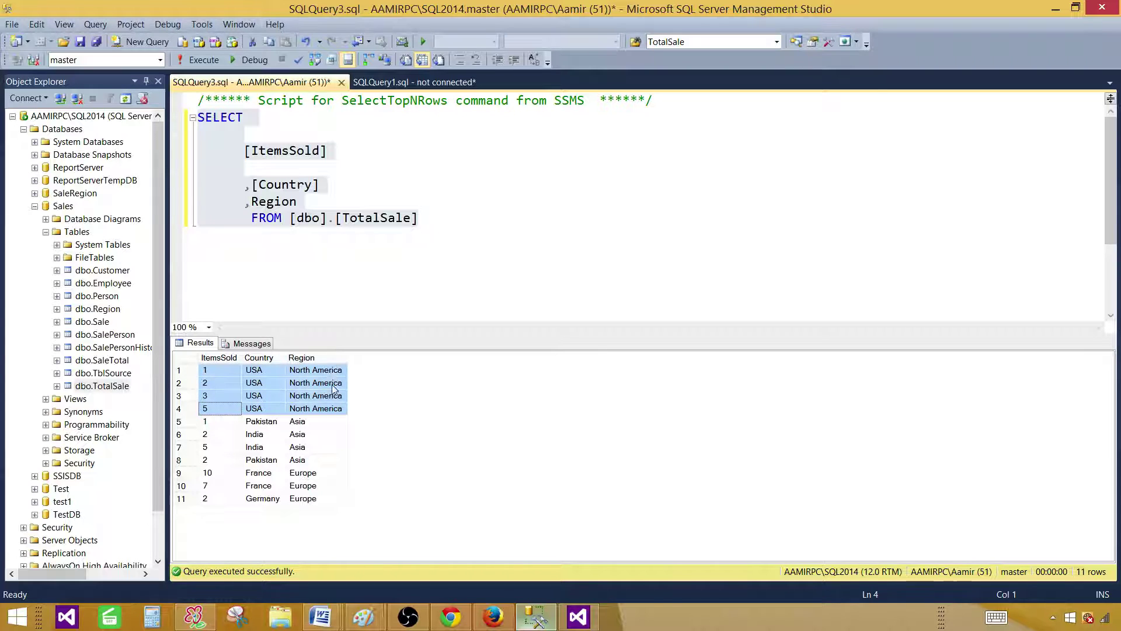
left_click(578, 616)
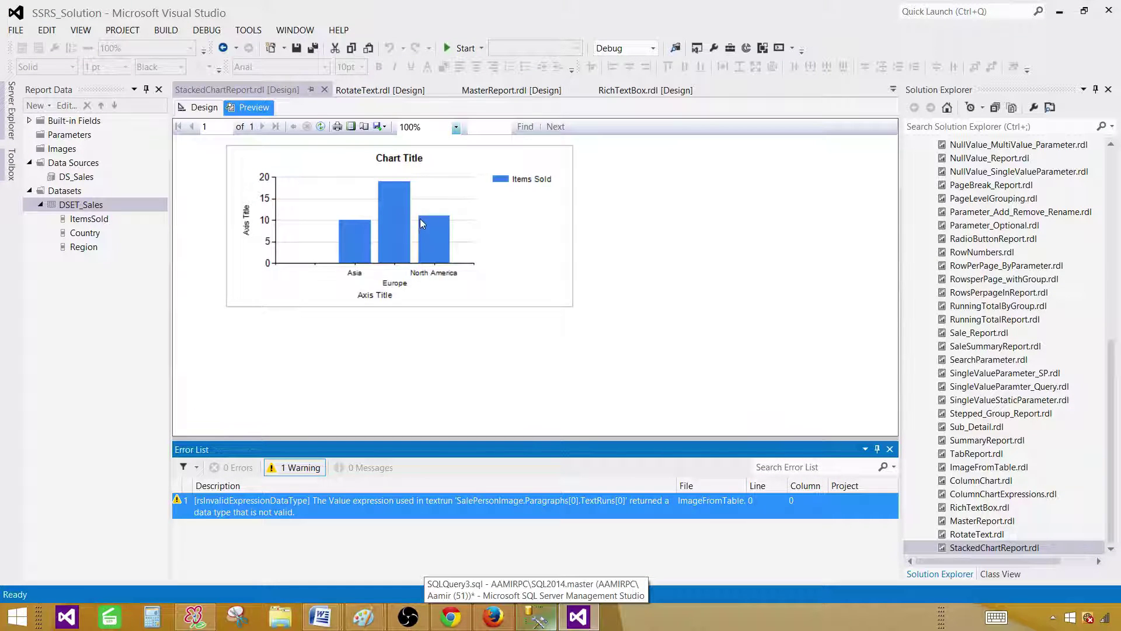
left_click(554, 620)
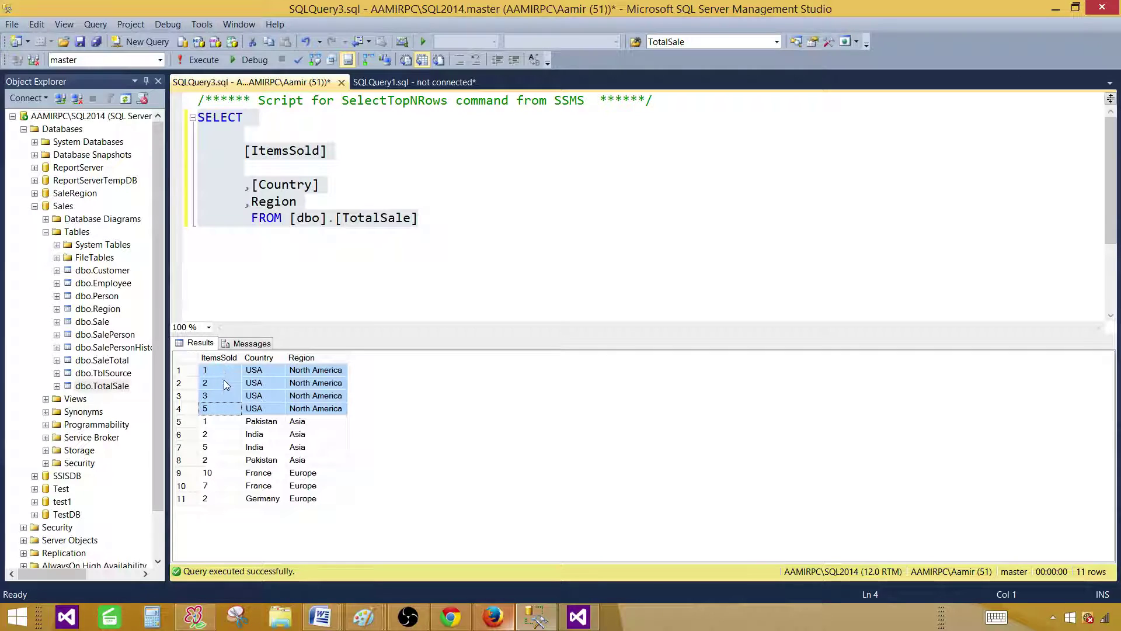
left_click(578, 616)
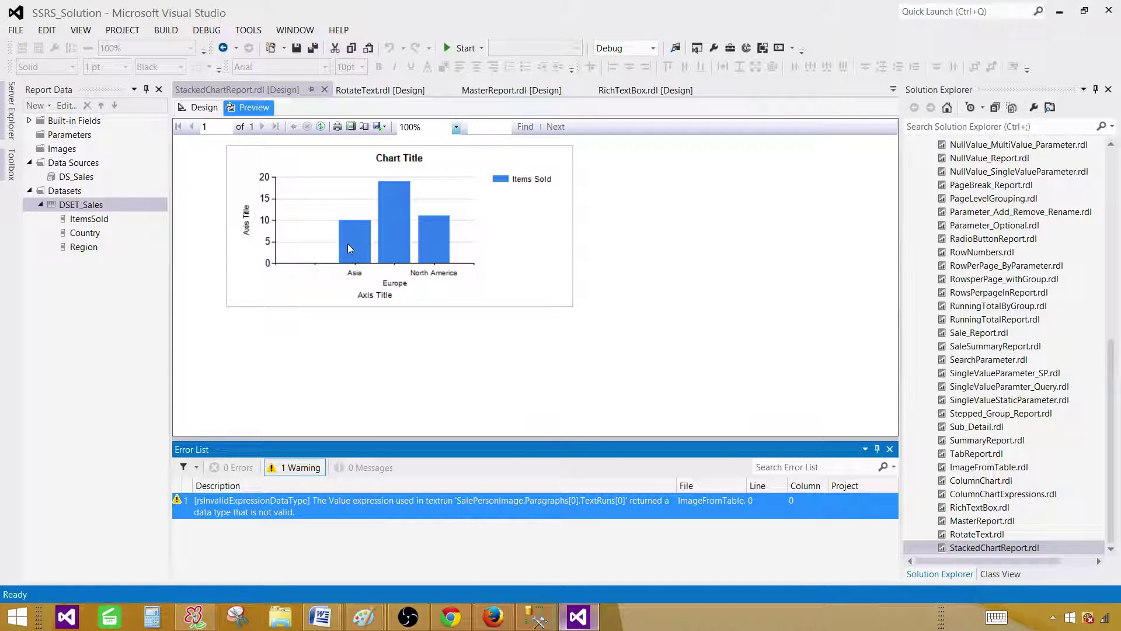
Add Country as a series group in the chart's Chart Data so each region's column stacks by country.
left_click(201, 108)
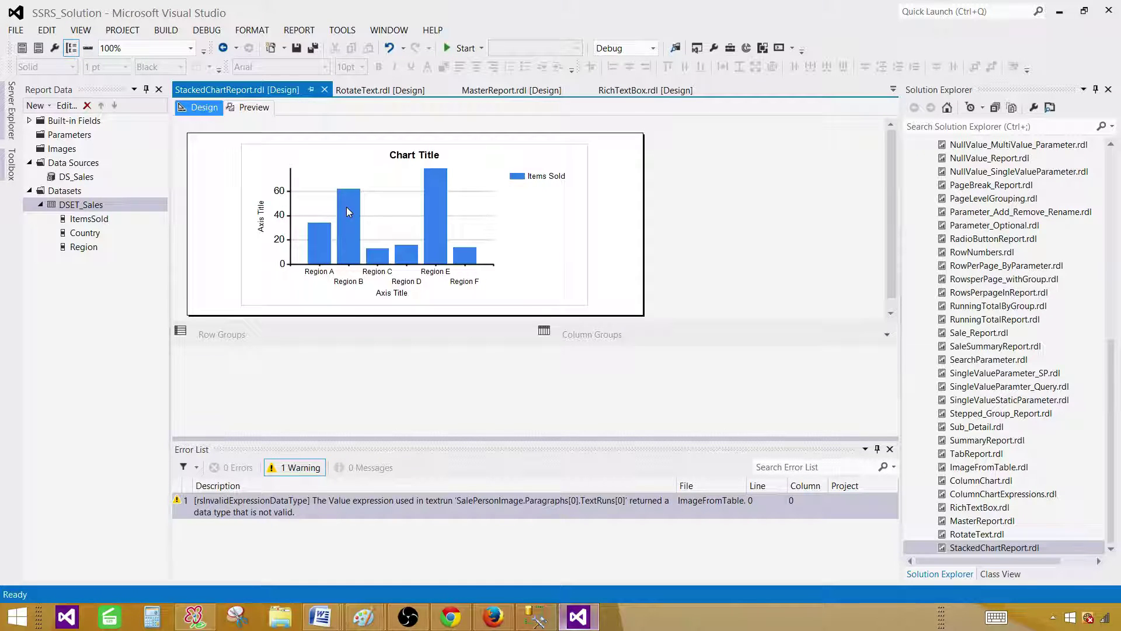
left_click(548, 210)
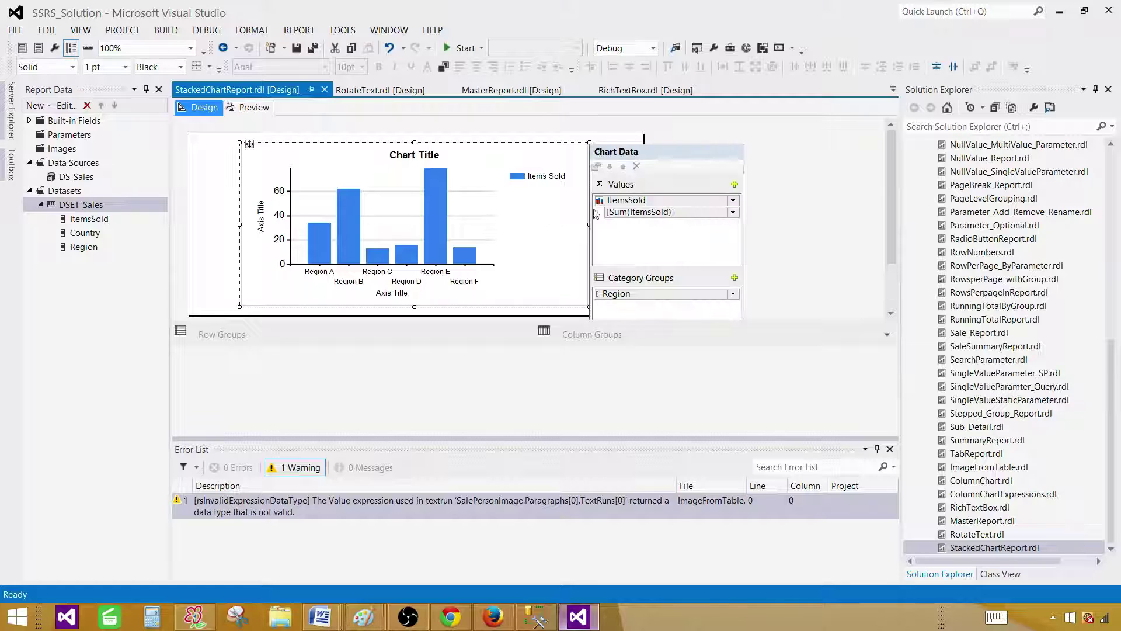
left_click(890, 449)
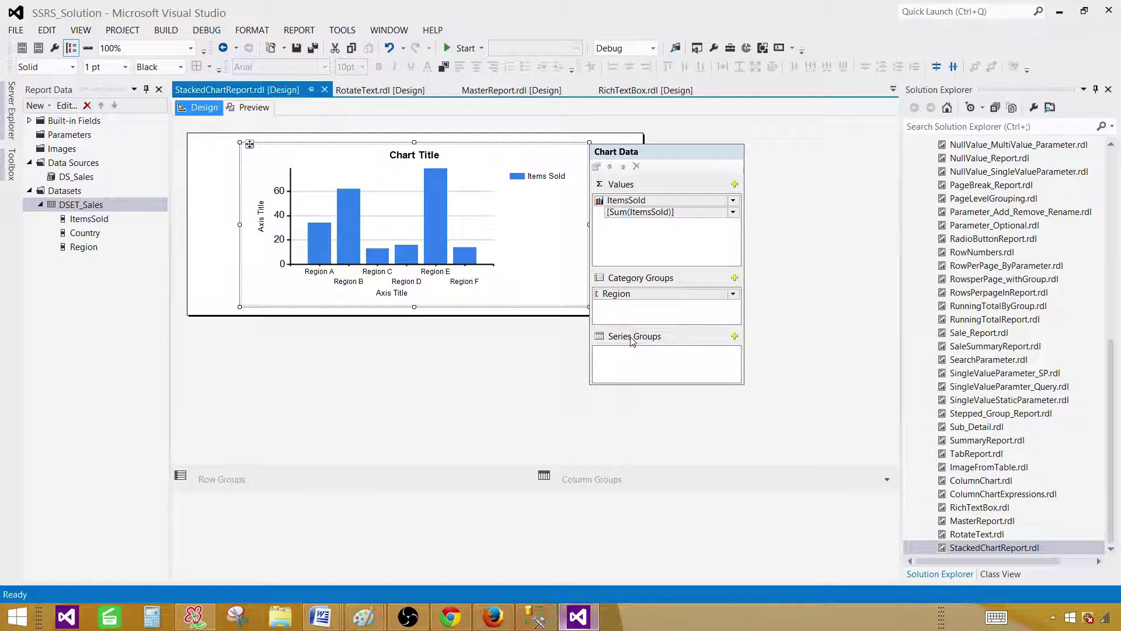
left_click(734, 336)
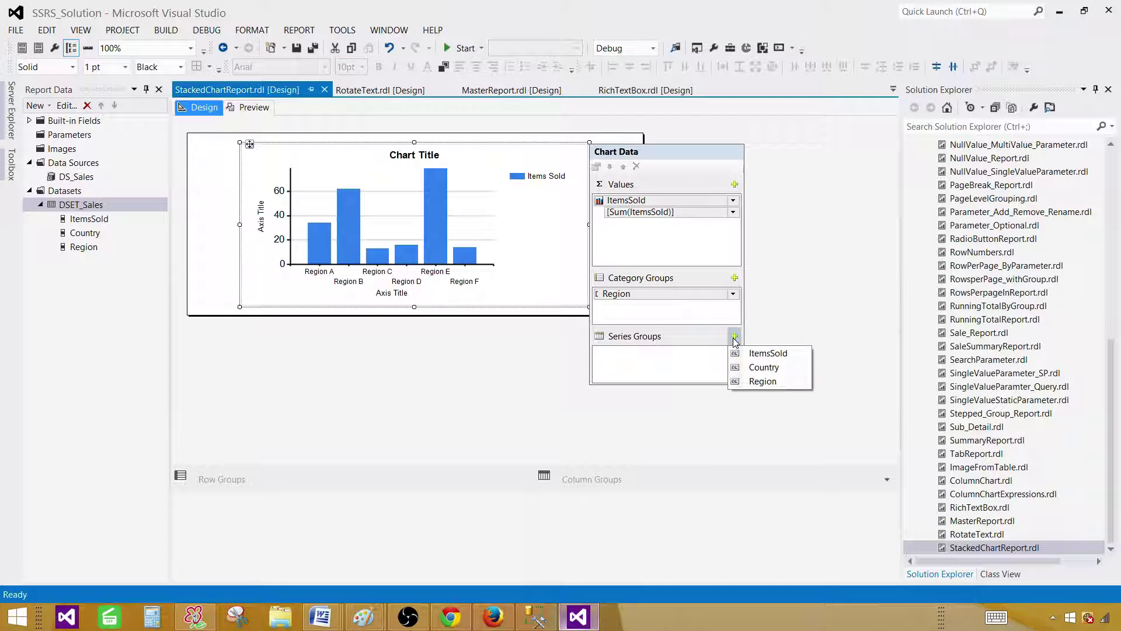
left_click(753, 368)
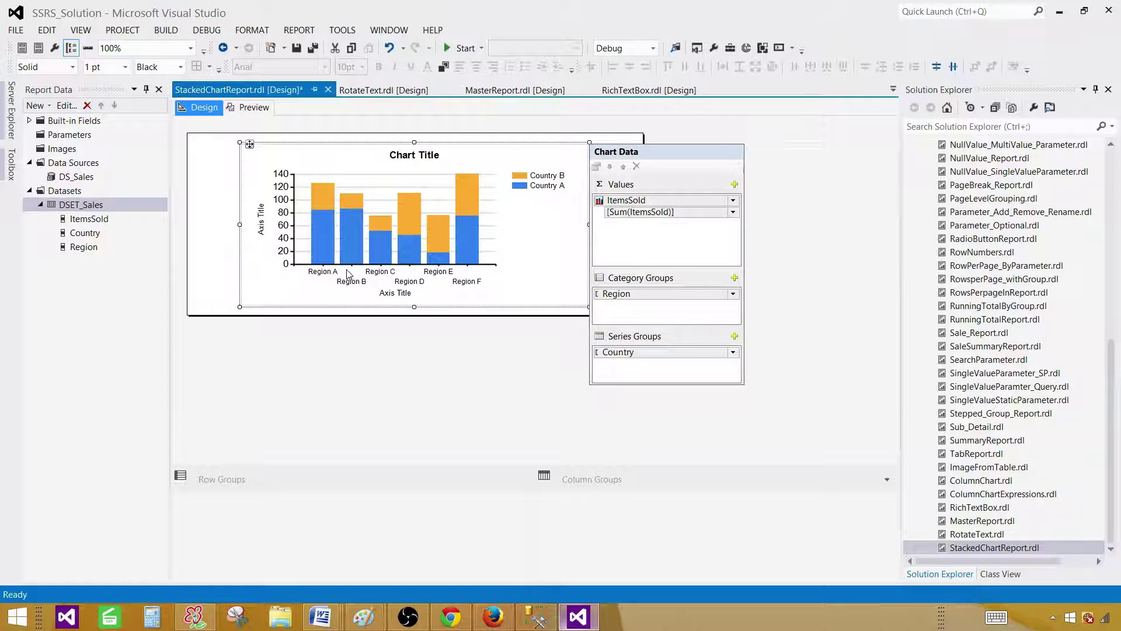
left_click(216, 177)
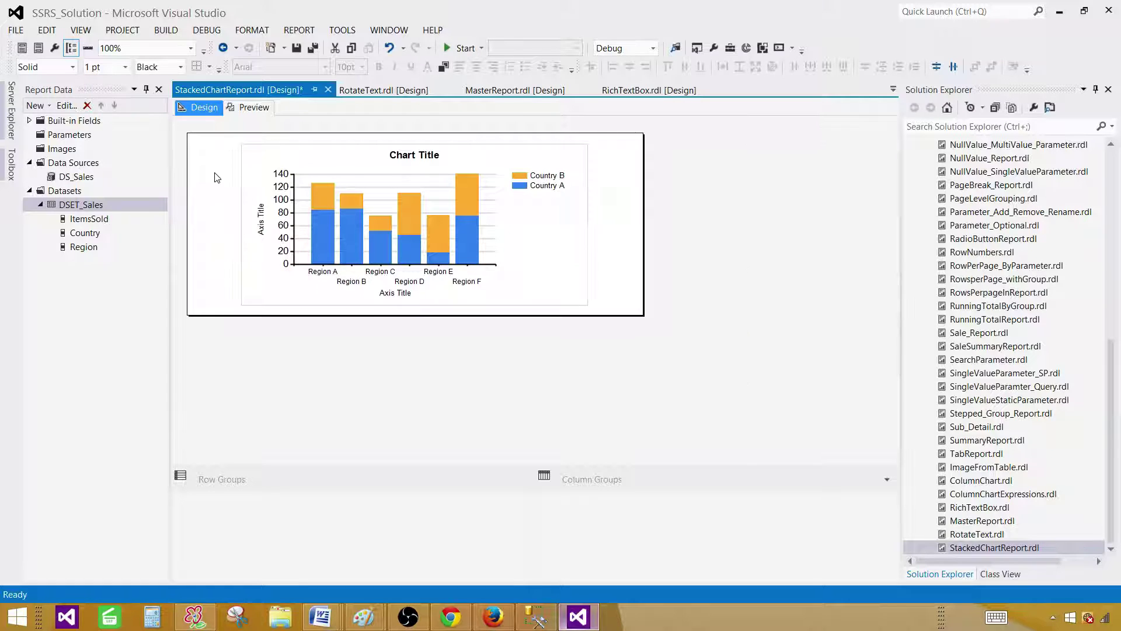
Preview the report to see columns stacked by USA, Pakistan, India, Germany and France.
left_click(261, 109)
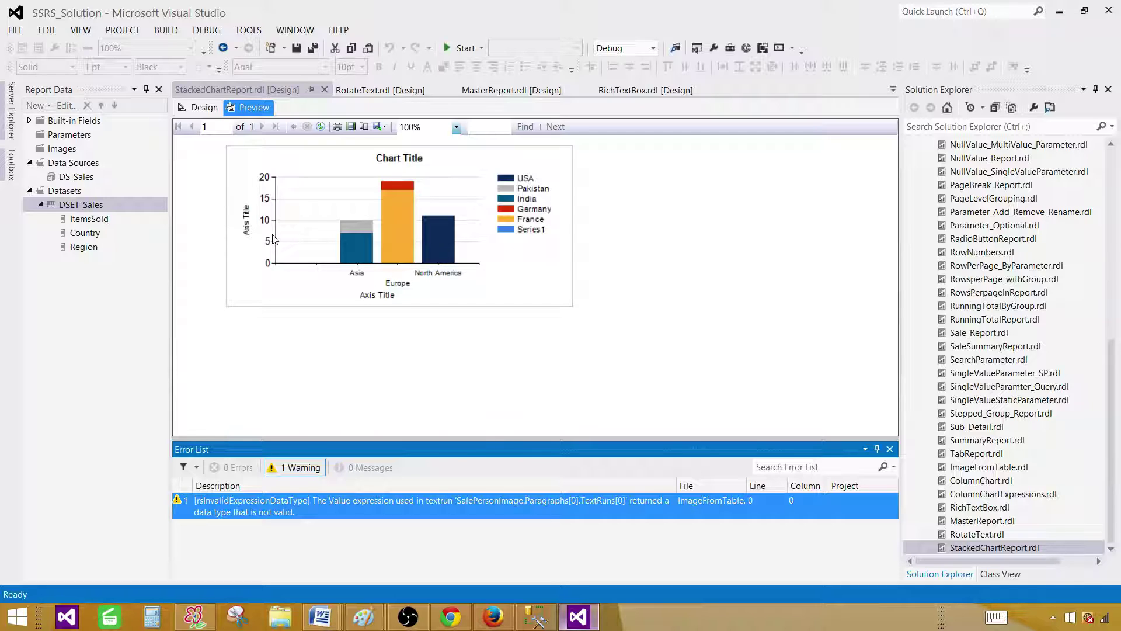
Turn on Show Data Labels for the chart's series in Design view.
left_click(216, 111)
left_click(408, 274)
left_click(411, 286)
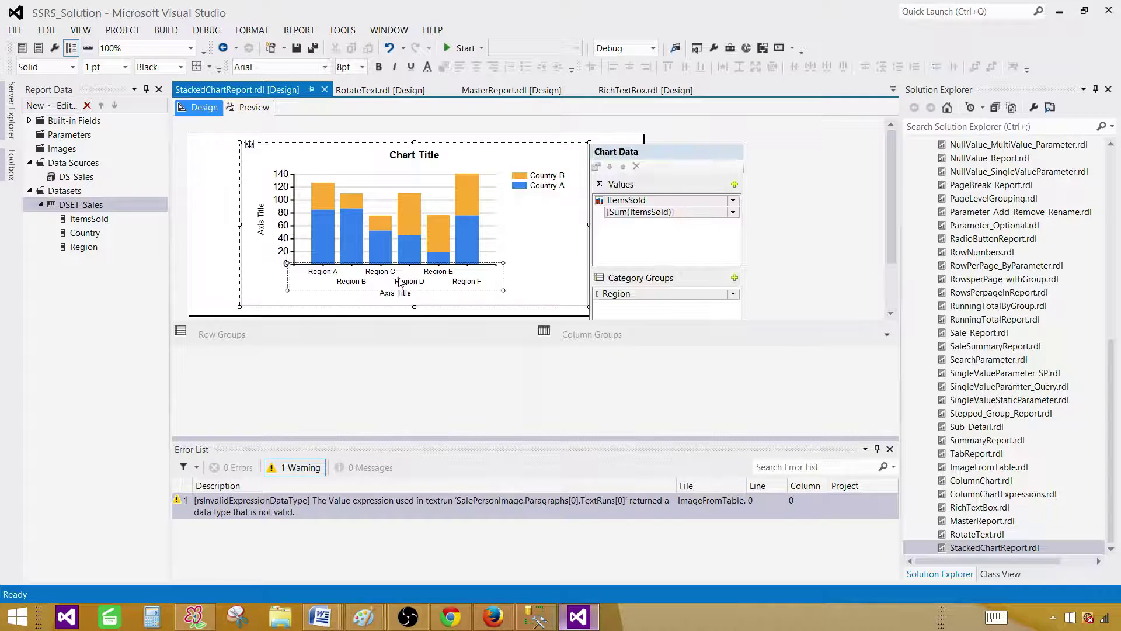
right_click(396, 284)
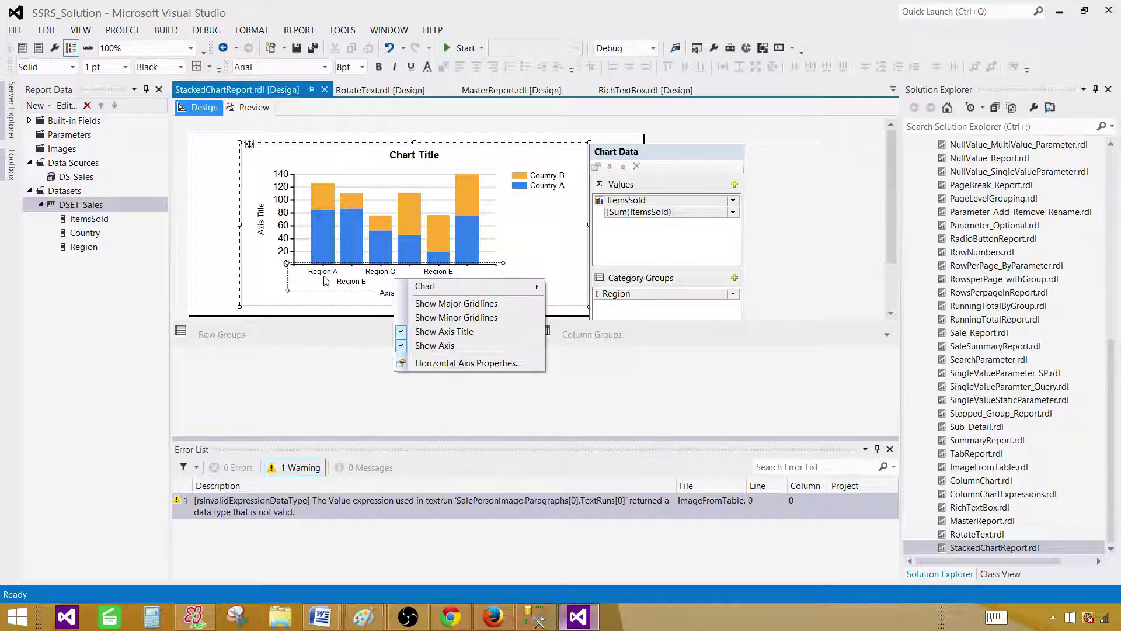
left_click(325, 241)
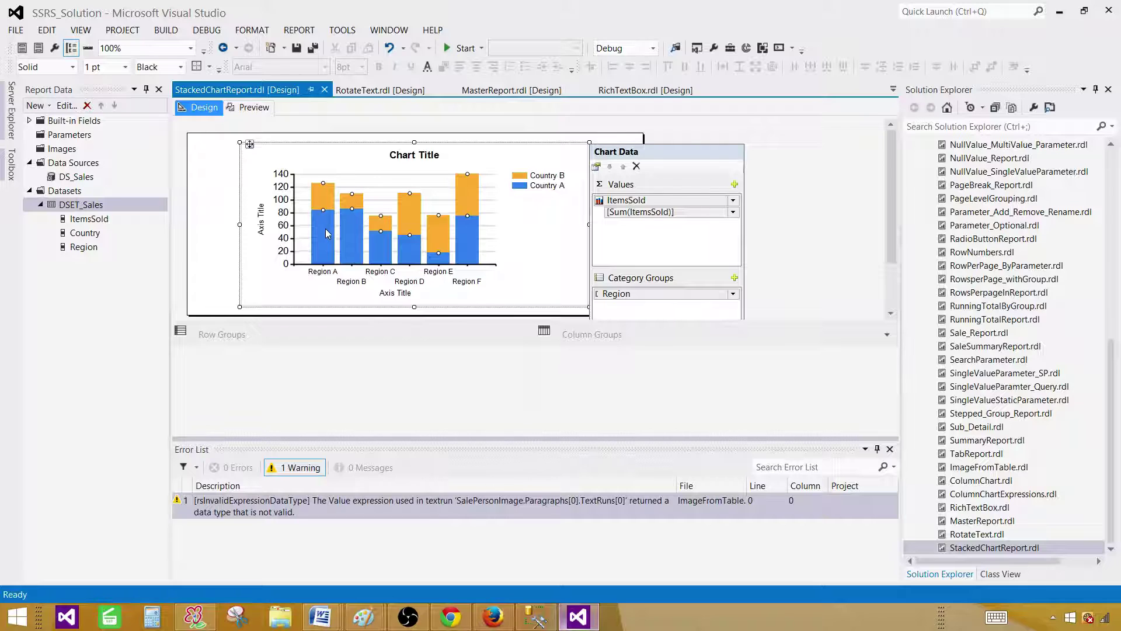
right_click(326, 230)
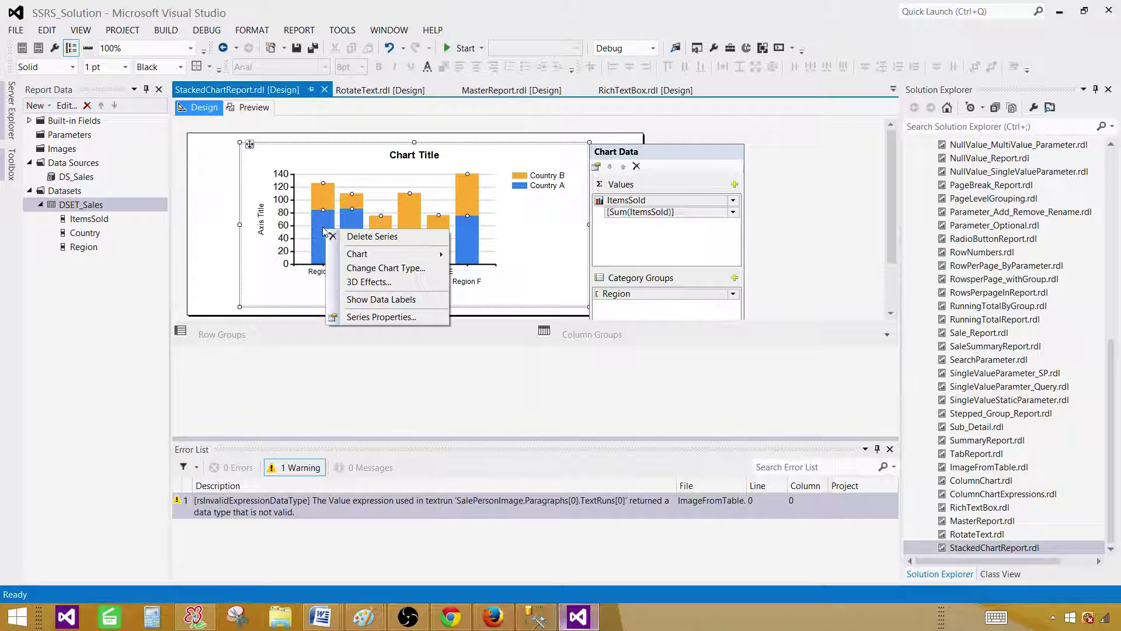
left_click(394, 299)
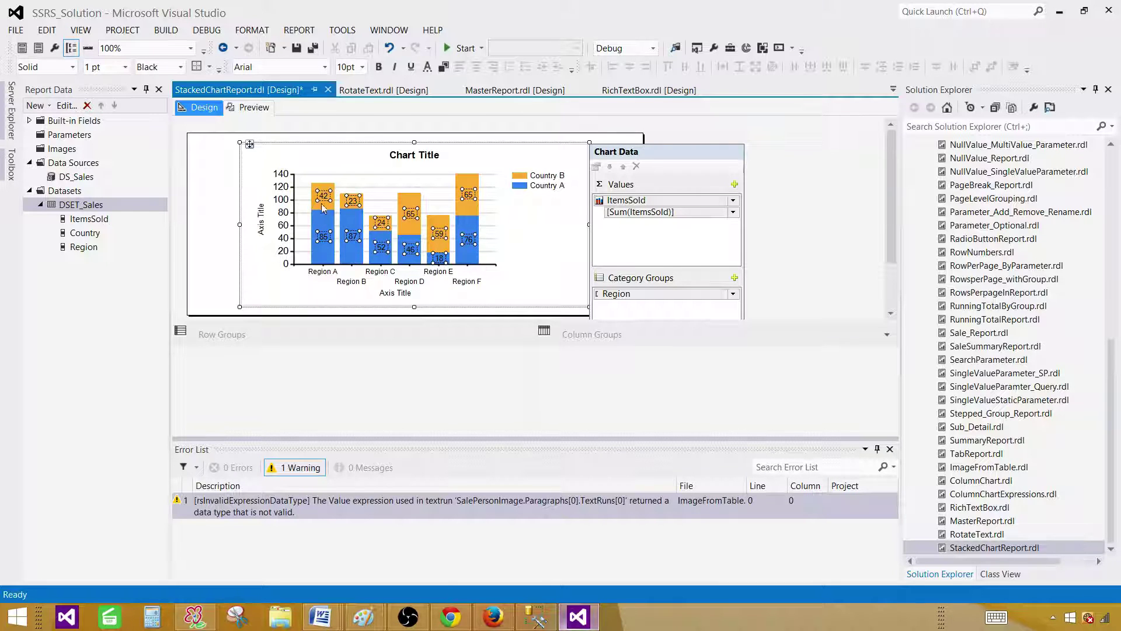
Check the labelled chart in preview, then select the bottom axis title for editing in Design.
left_click(257, 109)
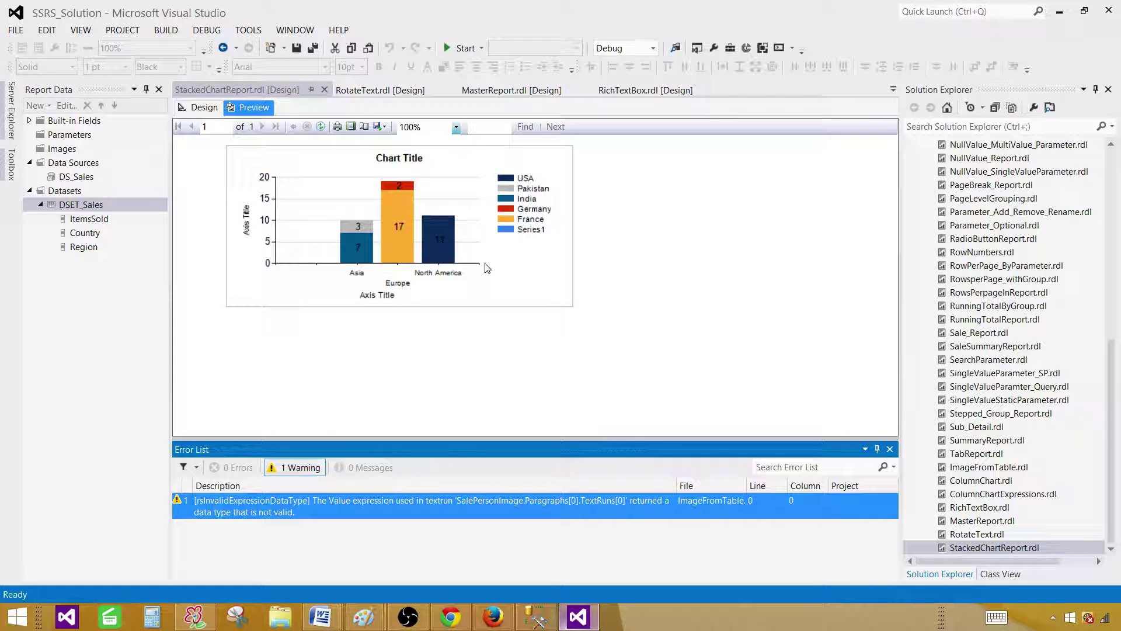
left_click(211, 109)
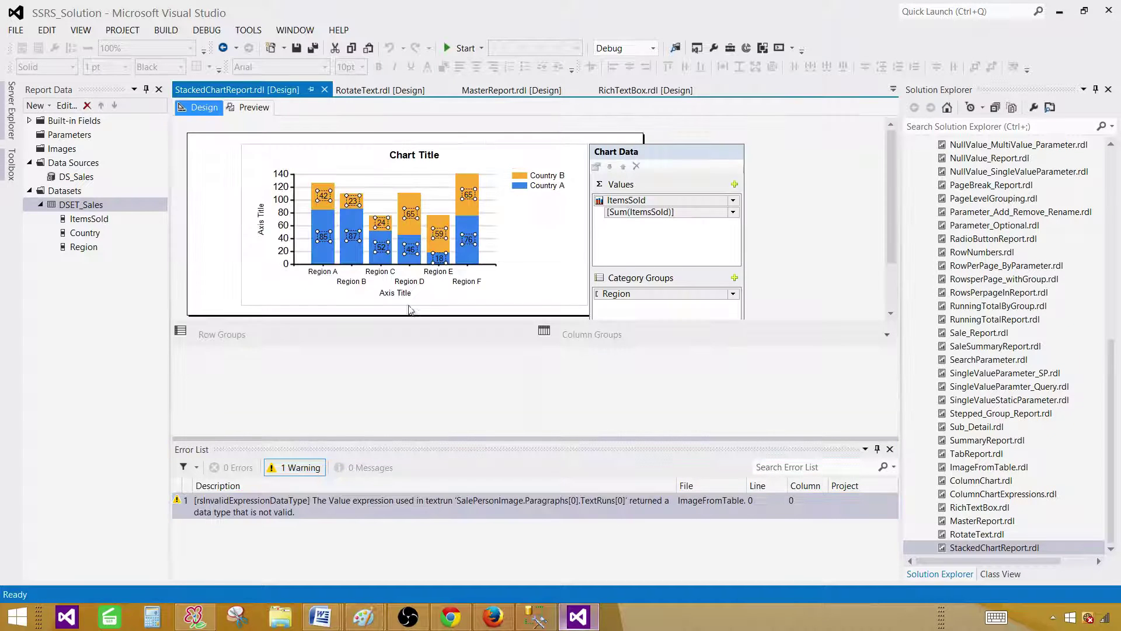
left_click(409, 295)
left_click(422, 296)
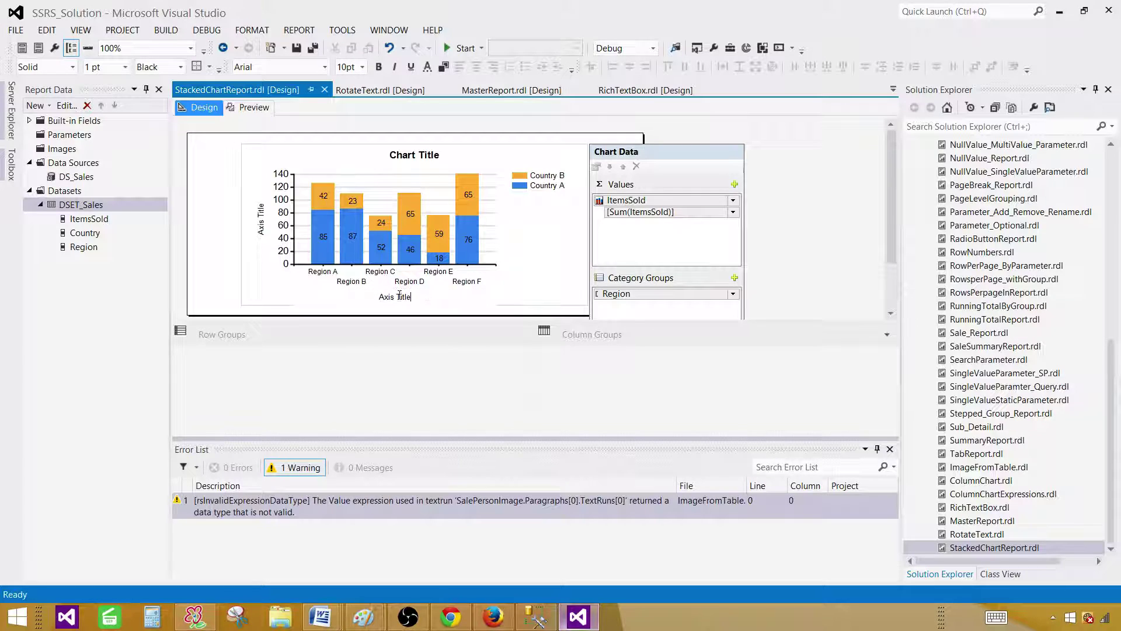
Replace the bottom axis title text with 'Region'.
left_click_drag(419, 296, 383, 295)
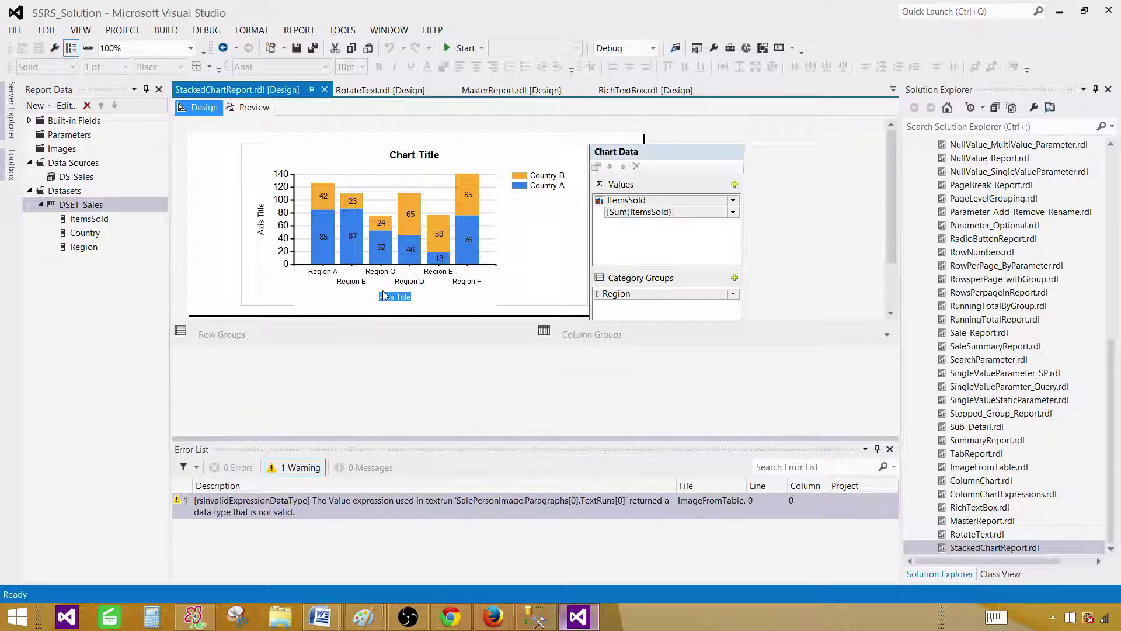
type("Region")
double_click(419, 300)
left_click(450, 303)
Make the Region axis title bold, italic and green.
left_click(386, 296)
left_click(403, 295)
left_click(379, 67)
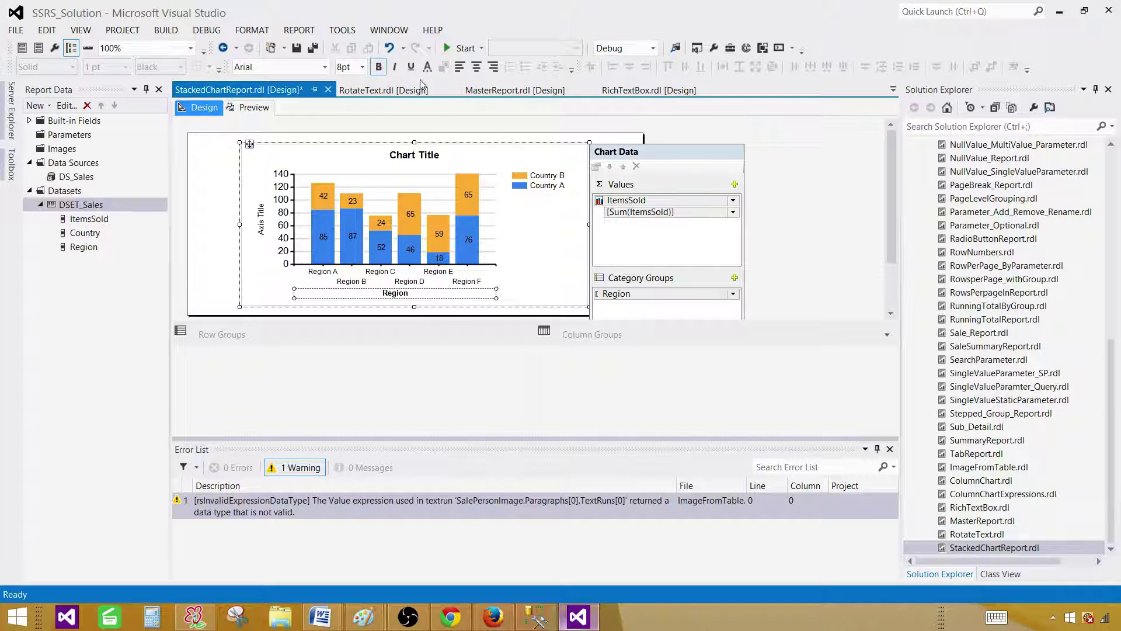
left_click(394, 67)
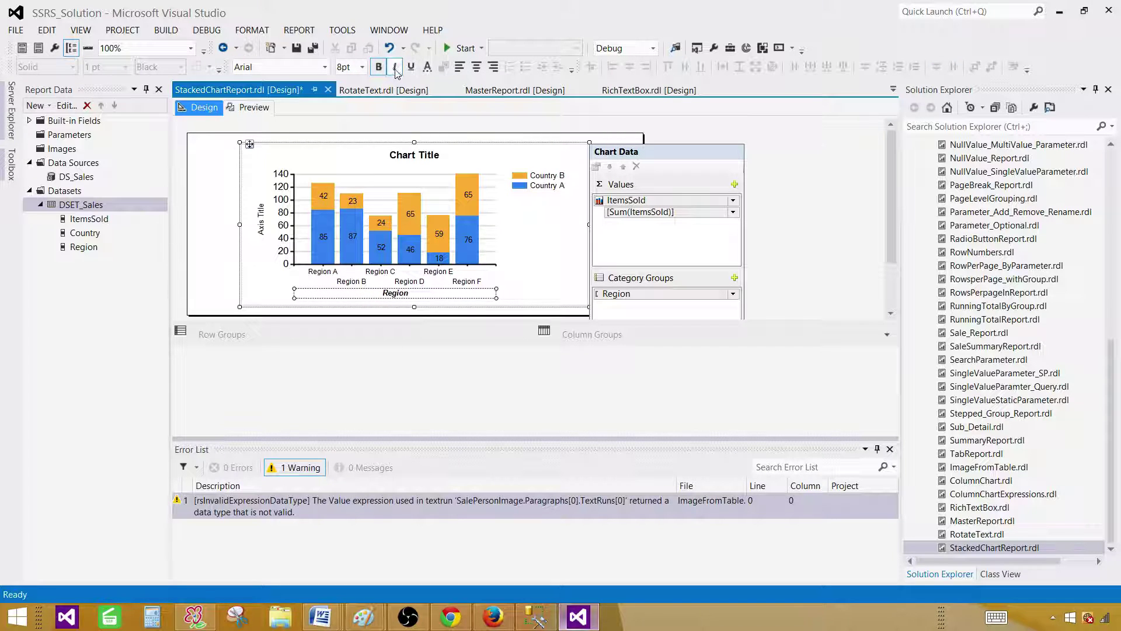
left_click(428, 66)
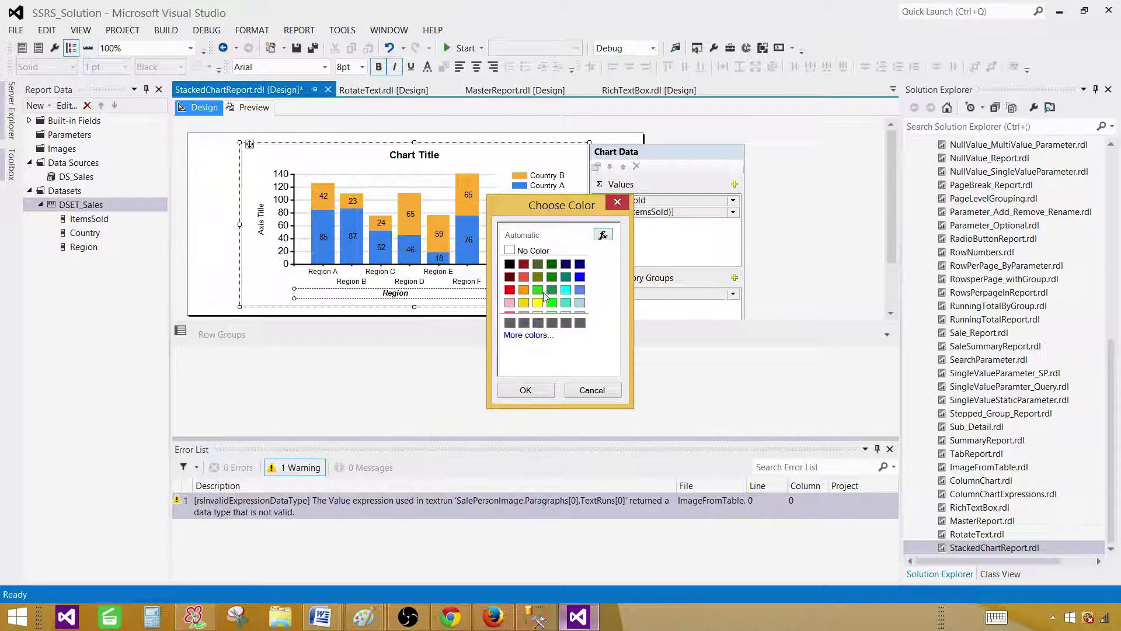
left_click(538, 290)
left_click(525, 390)
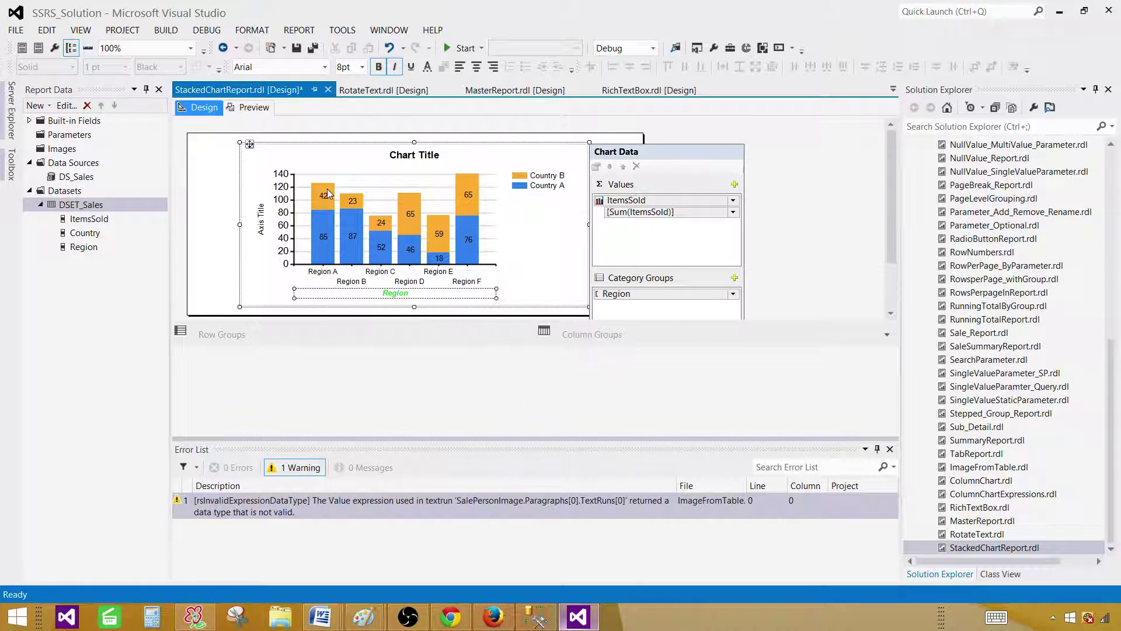
Change the vertical axis title to 'Items Sold', then italicise and underline it.
left_click(261, 216)
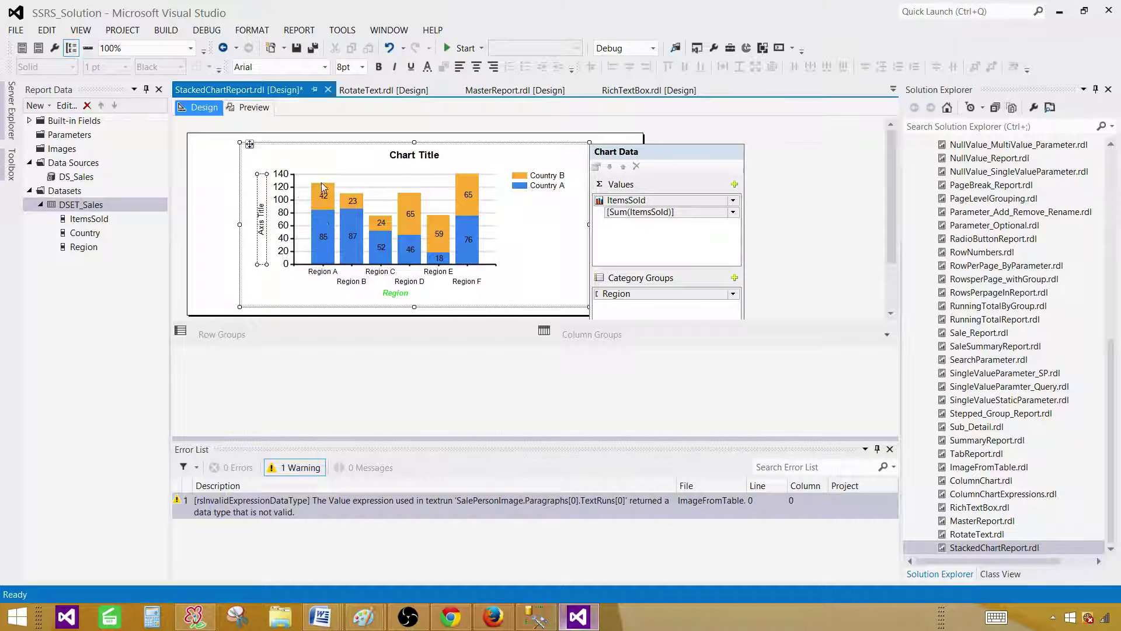
double_click(265, 231)
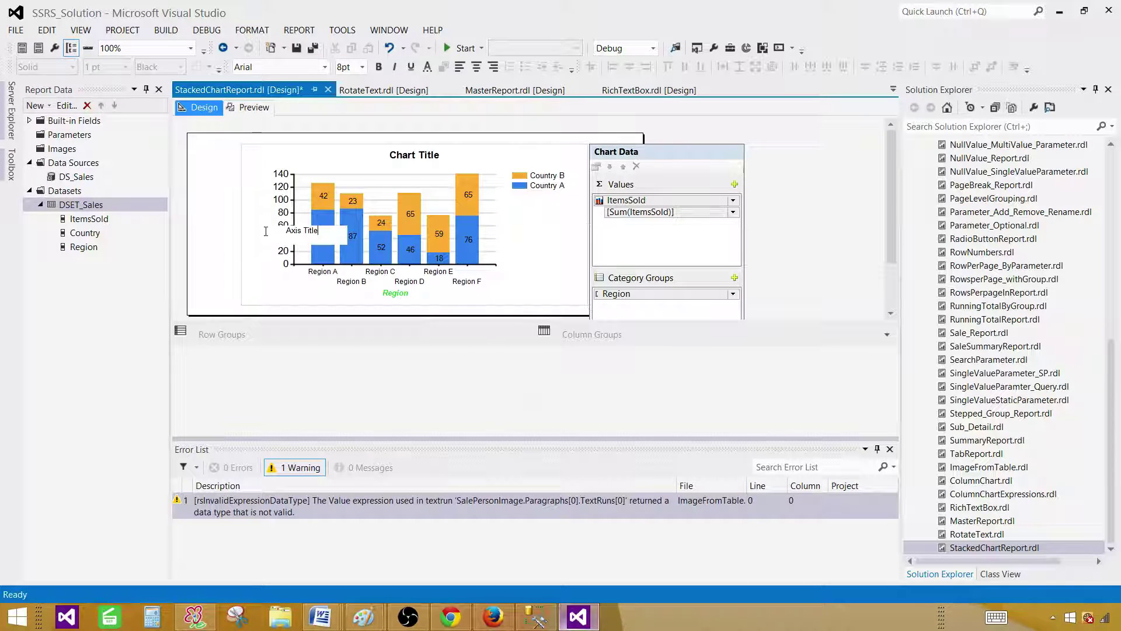
key("Delete")
type("Items Sold")
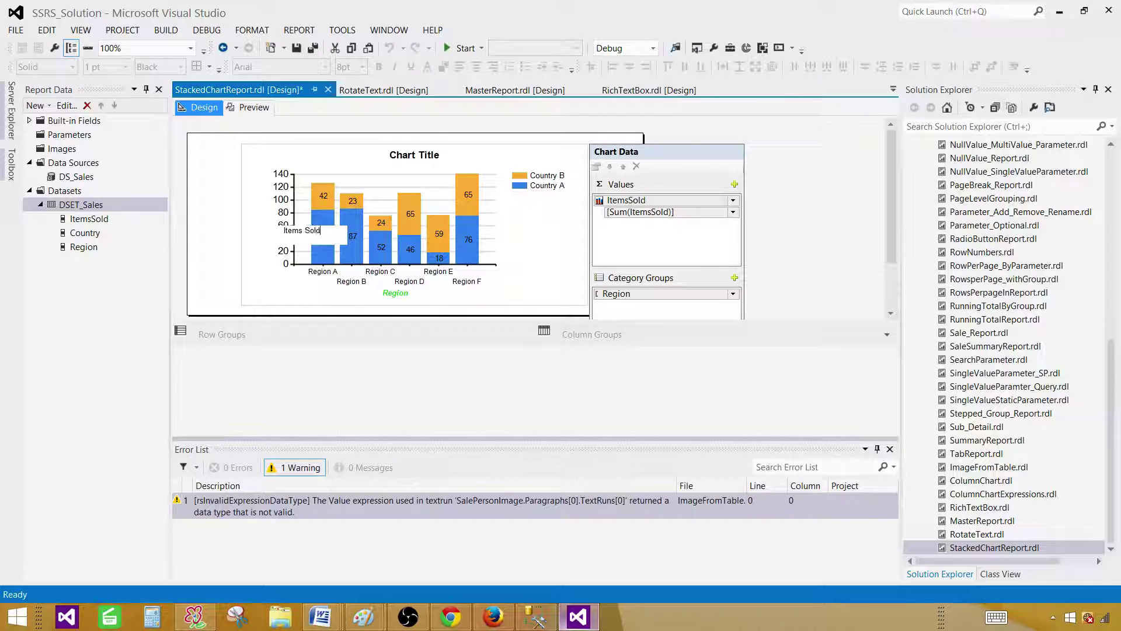
left_click(269, 229)
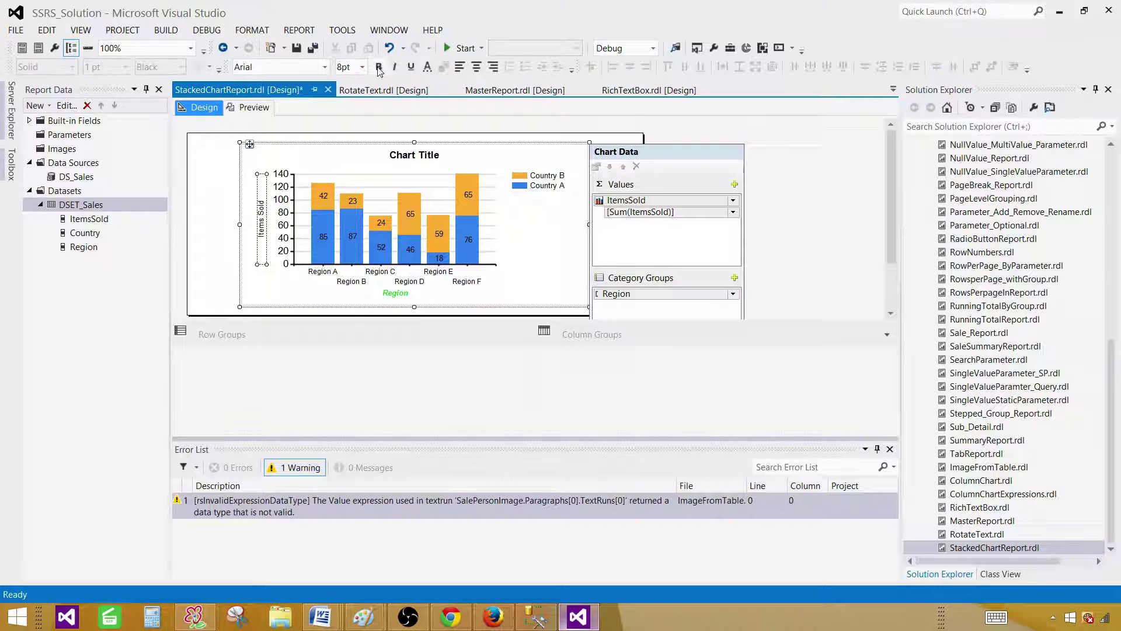
left_click(396, 70)
left_click(411, 67)
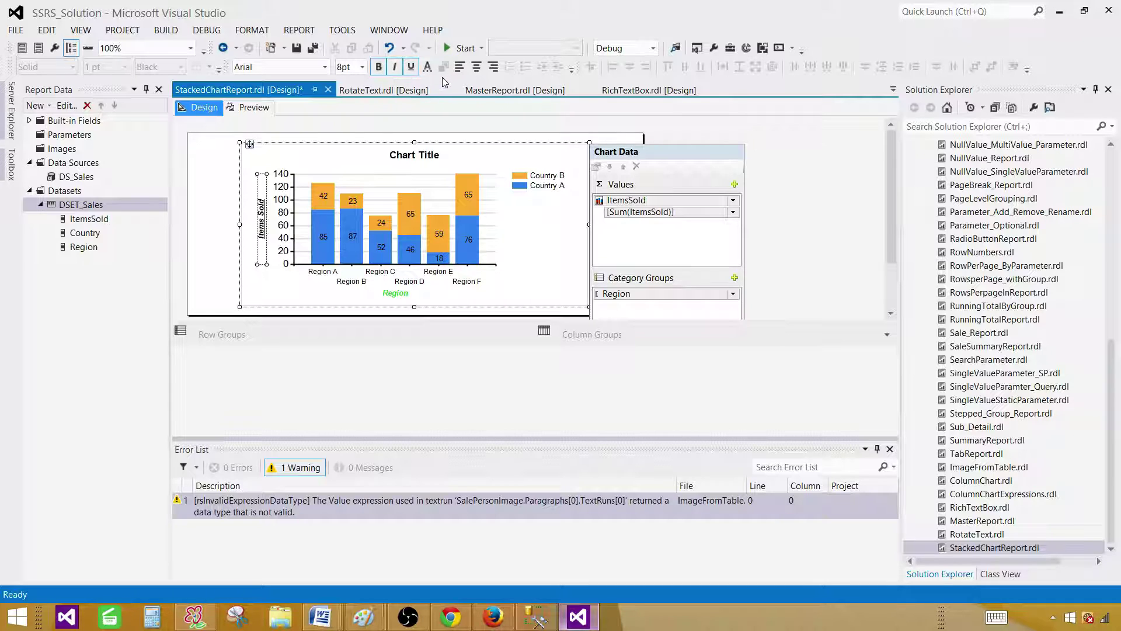
Rename the chart title to 'Sale Chart' and preview the report.
left_click(233, 199)
left_click(426, 163)
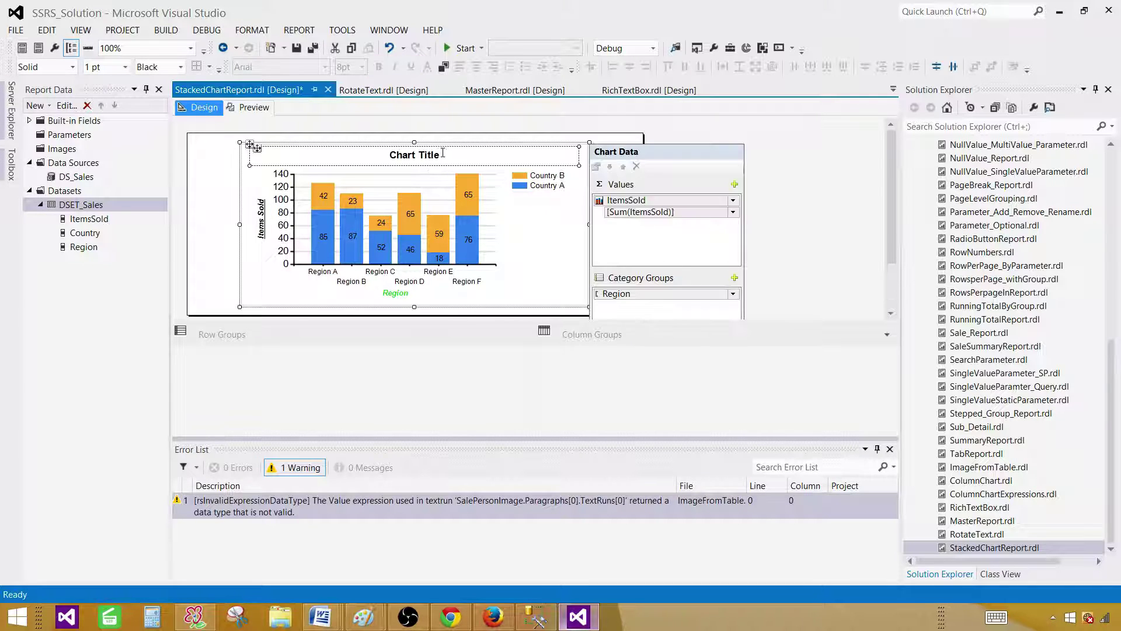
left_click(448, 155)
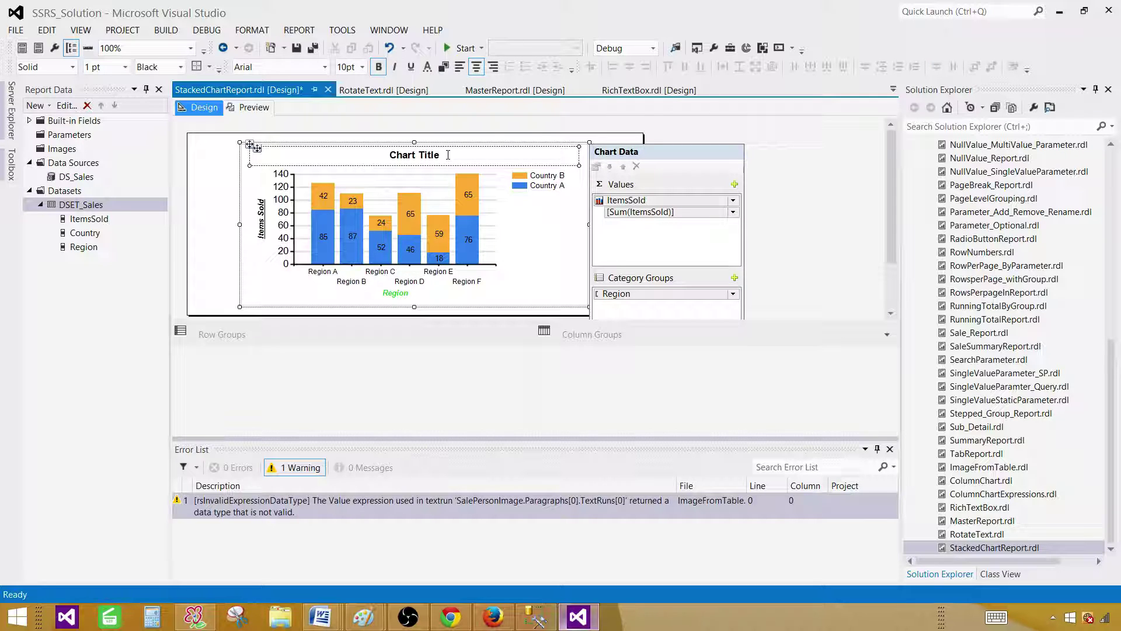
left_click(448, 155)
left_click_drag(444, 156, 389, 158)
type("Sale Chart")
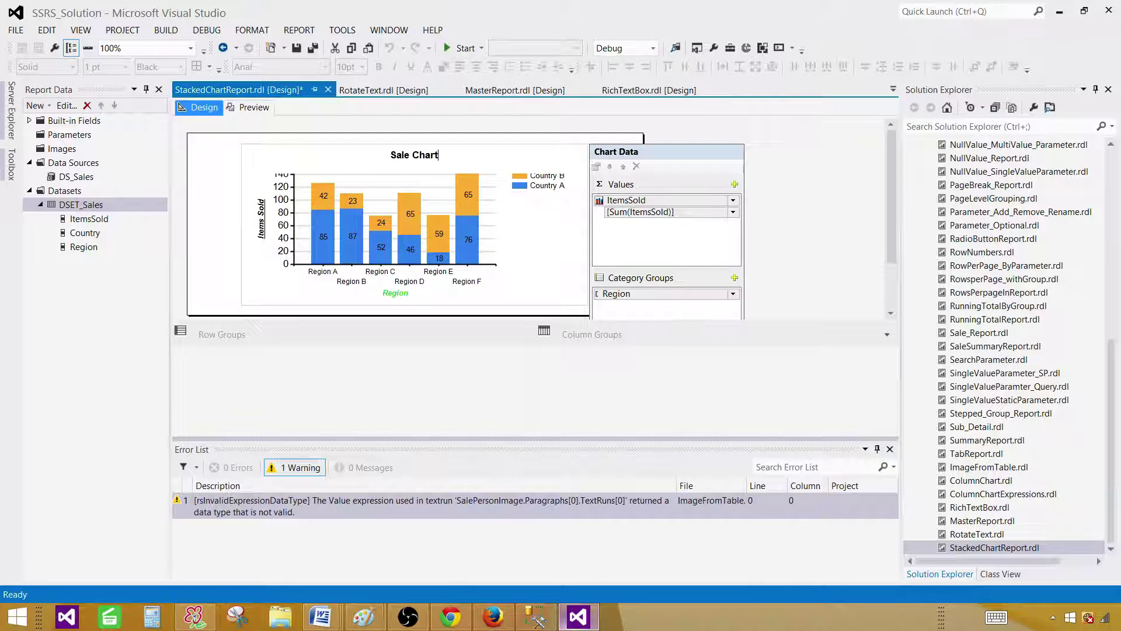
left_click(267, 111)
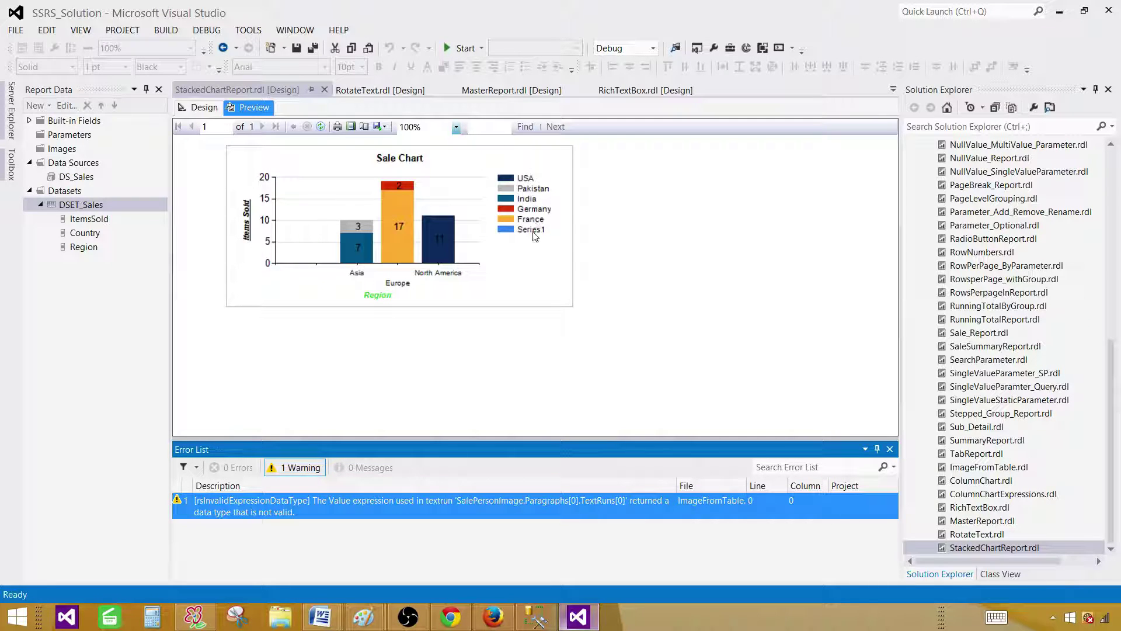
In Legend Properties, position the legend in a row at the top left.
left_click(204, 107)
right_click(549, 186)
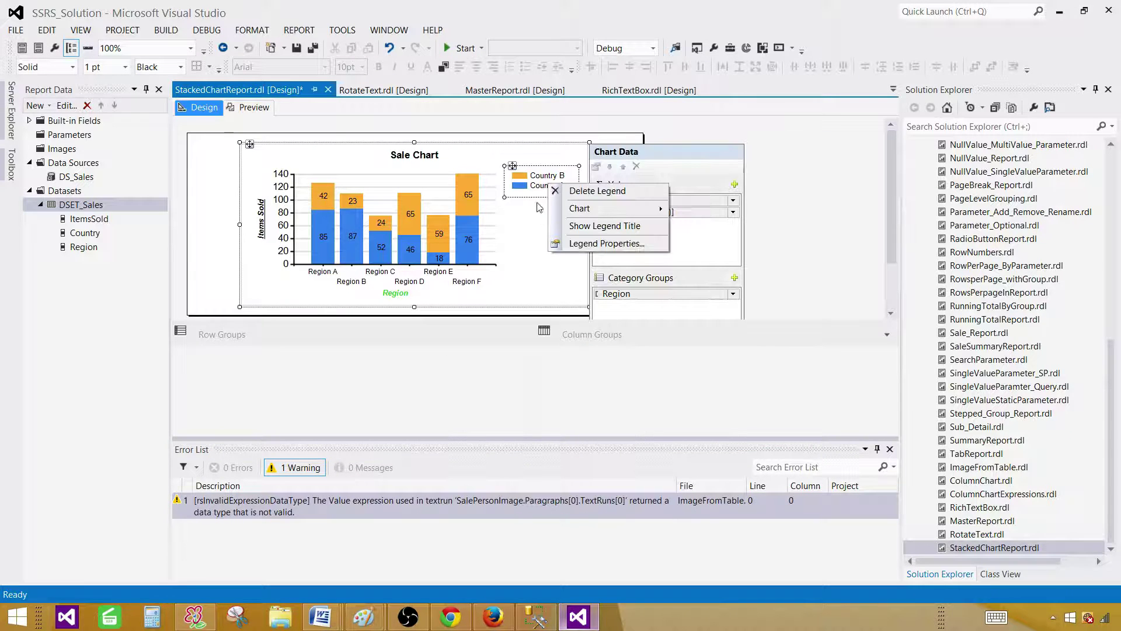
key("Escape")
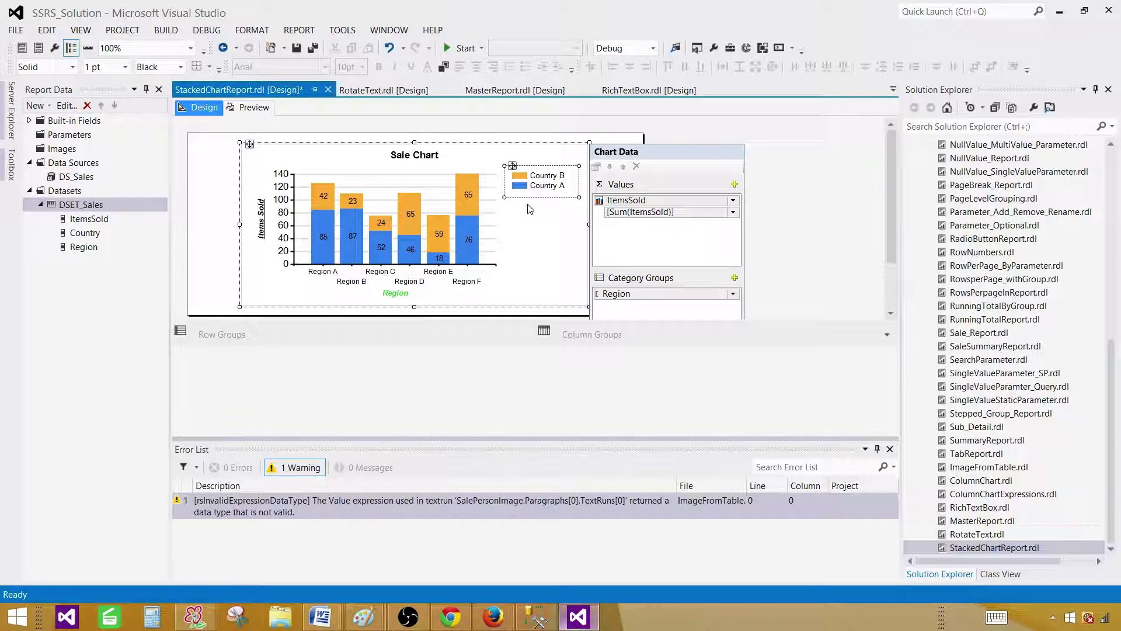
double_click(533, 189)
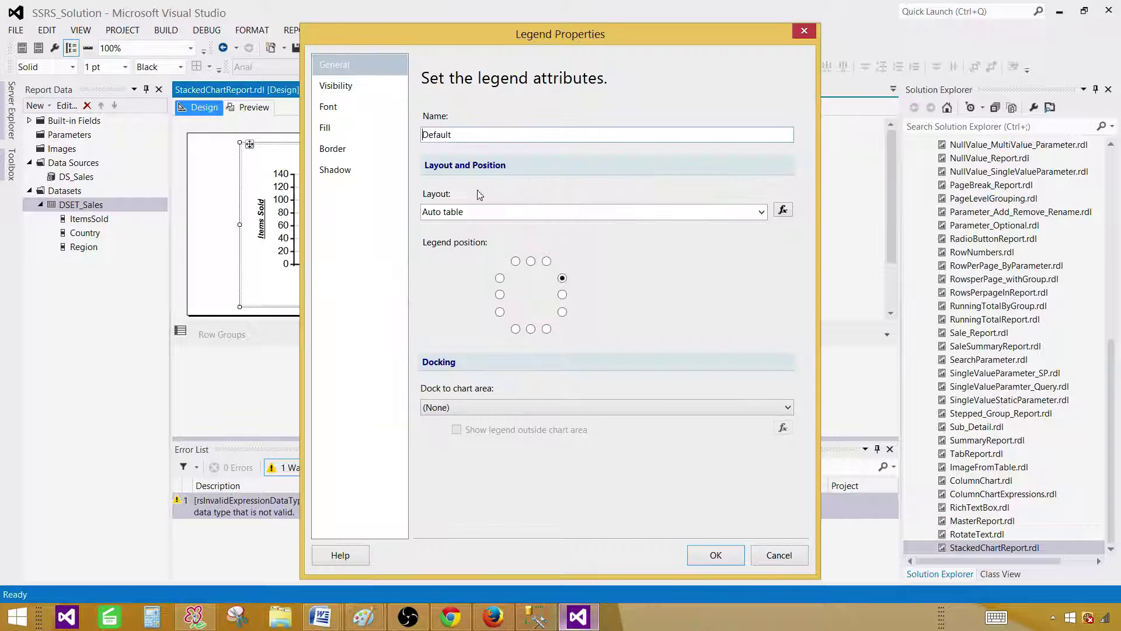
left_click_drag(438, 44, 737, 57)
left_click(846, 275)
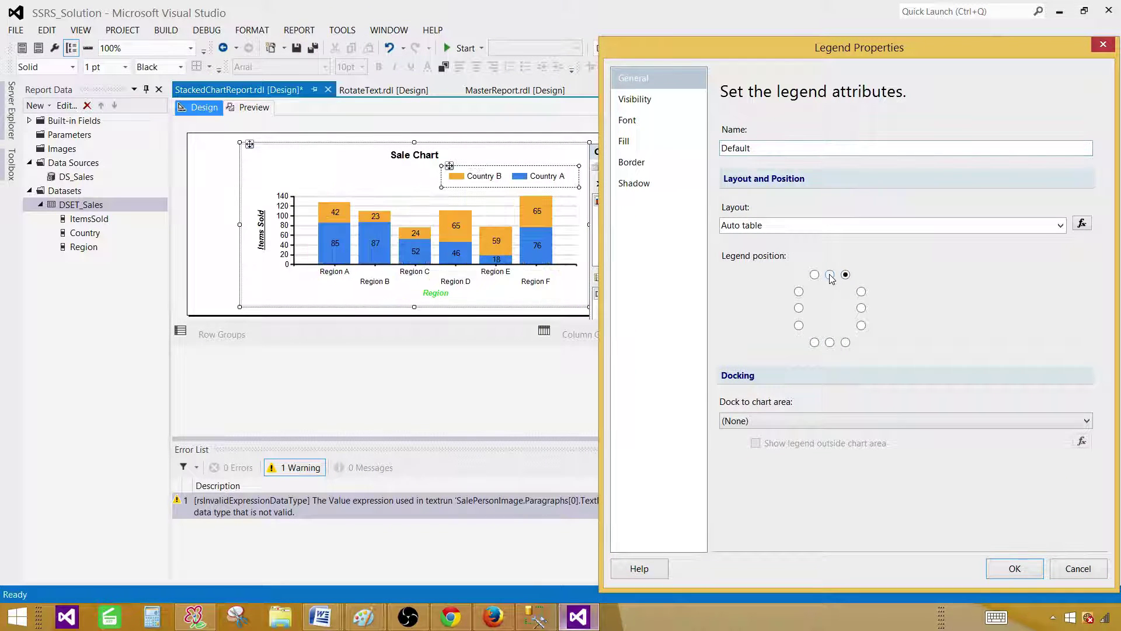
left_click(830, 274)
left_click(814, 274)
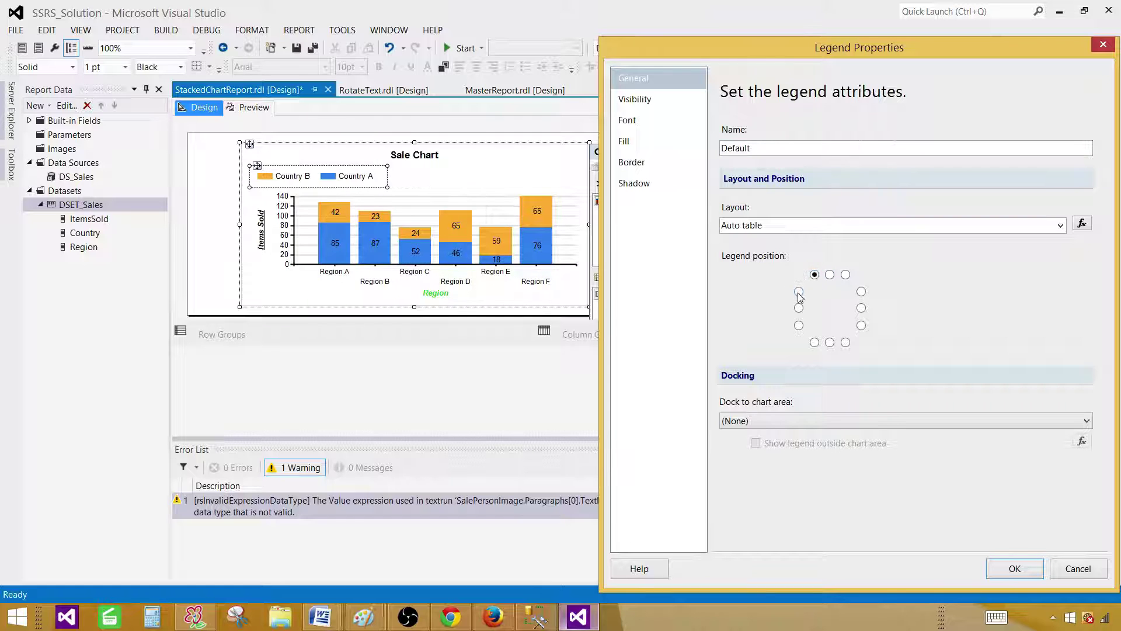
left_click(799, 292)
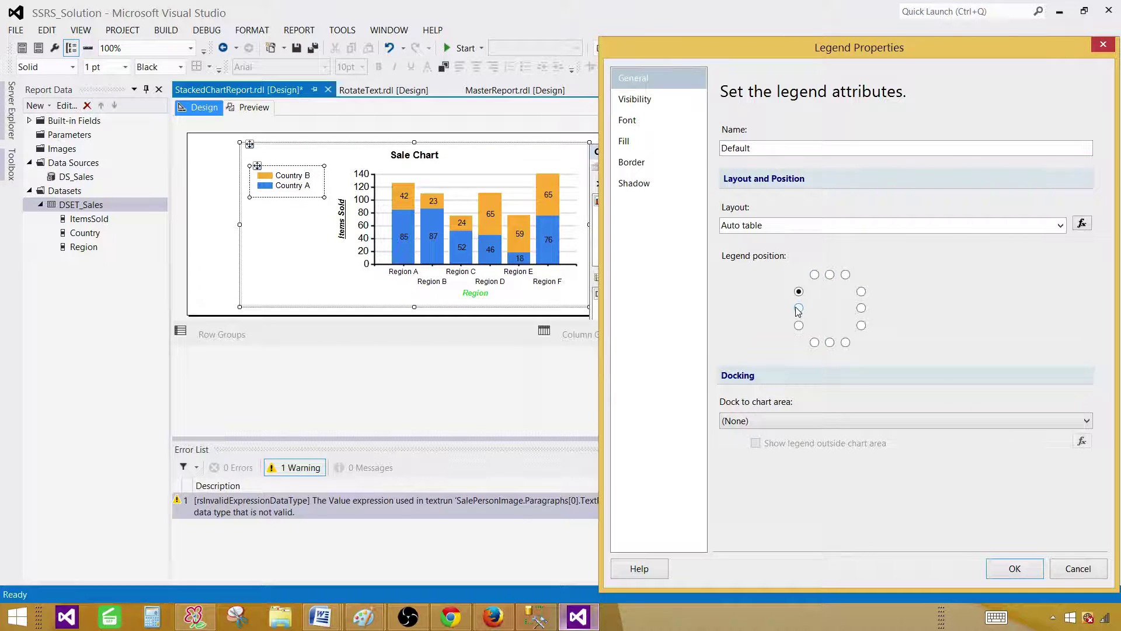
left_click(815, 274)
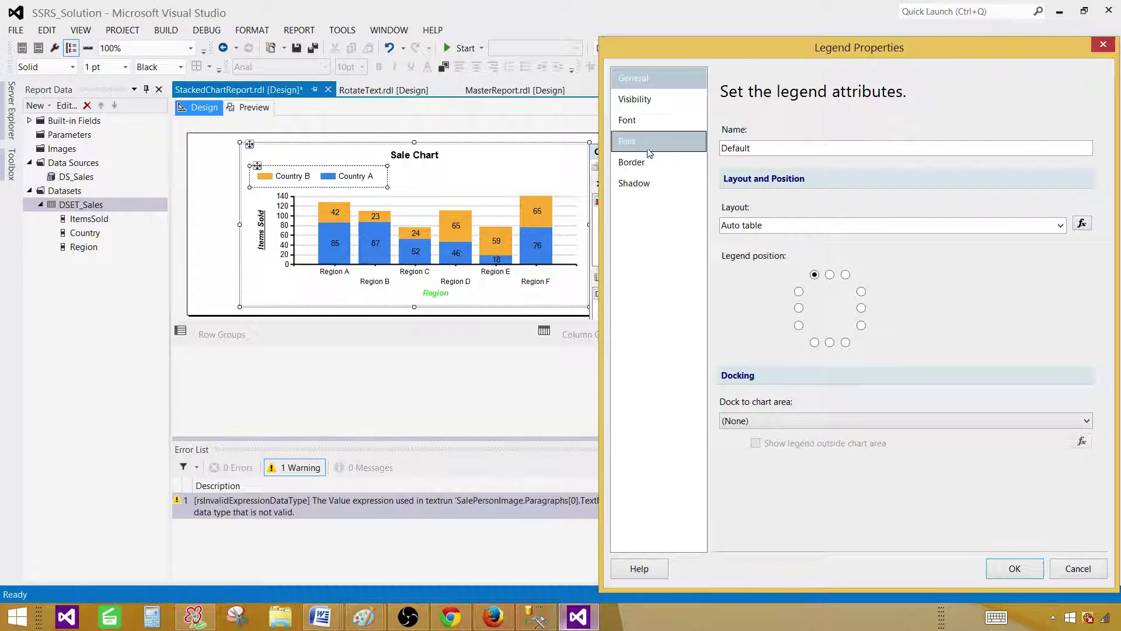
Set the legend font to Browallia New, confirm, and preview the report.
left_click(636, 122)
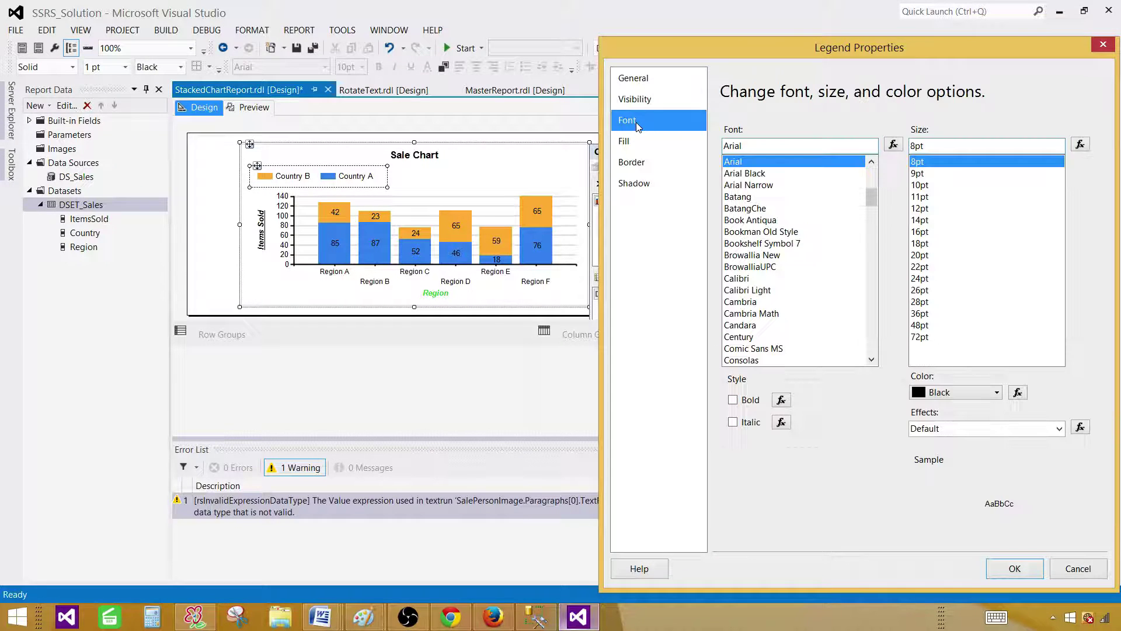
left_click(759, 256)
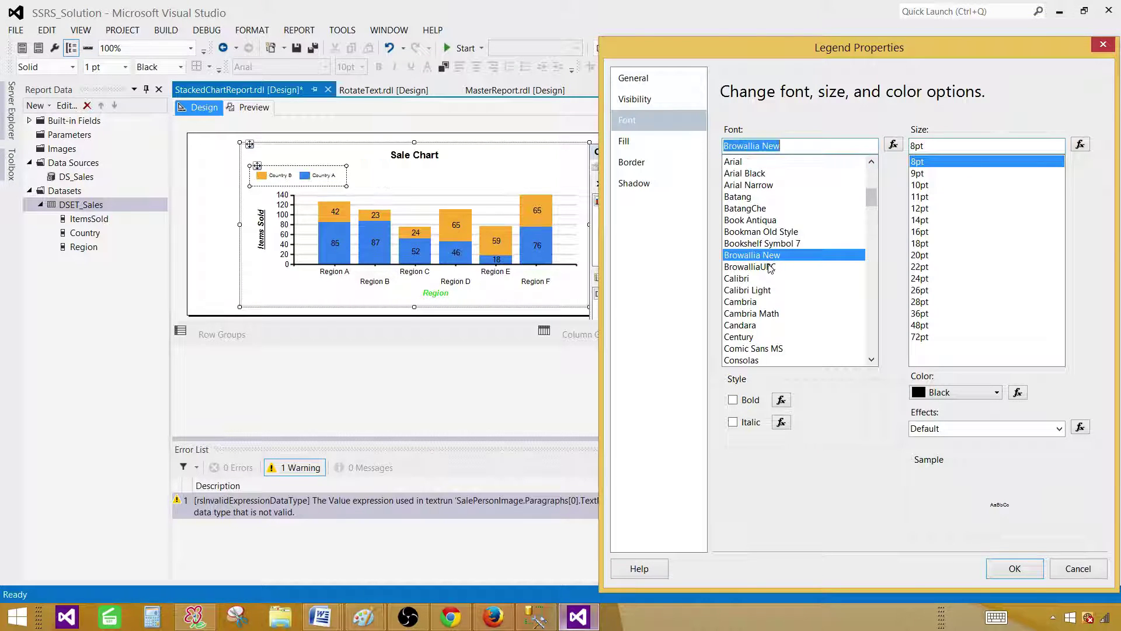
left_click(1009, 567)
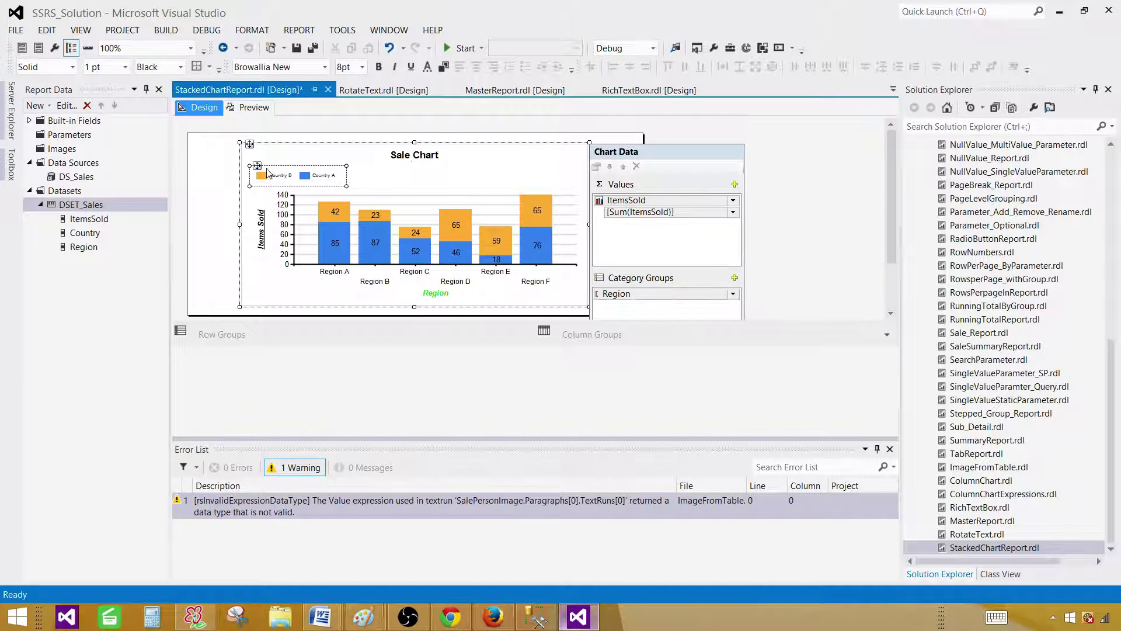
left_click(247, 107)
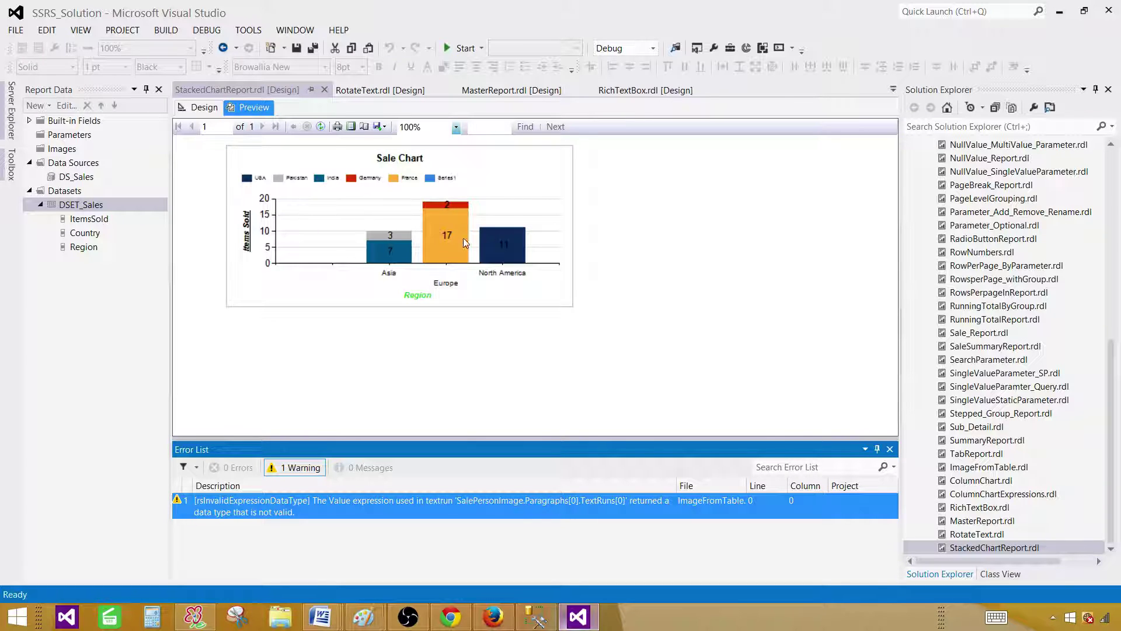
Set the chart's background fill colour to Gold in Chart Properties.
left_click(184, 108)
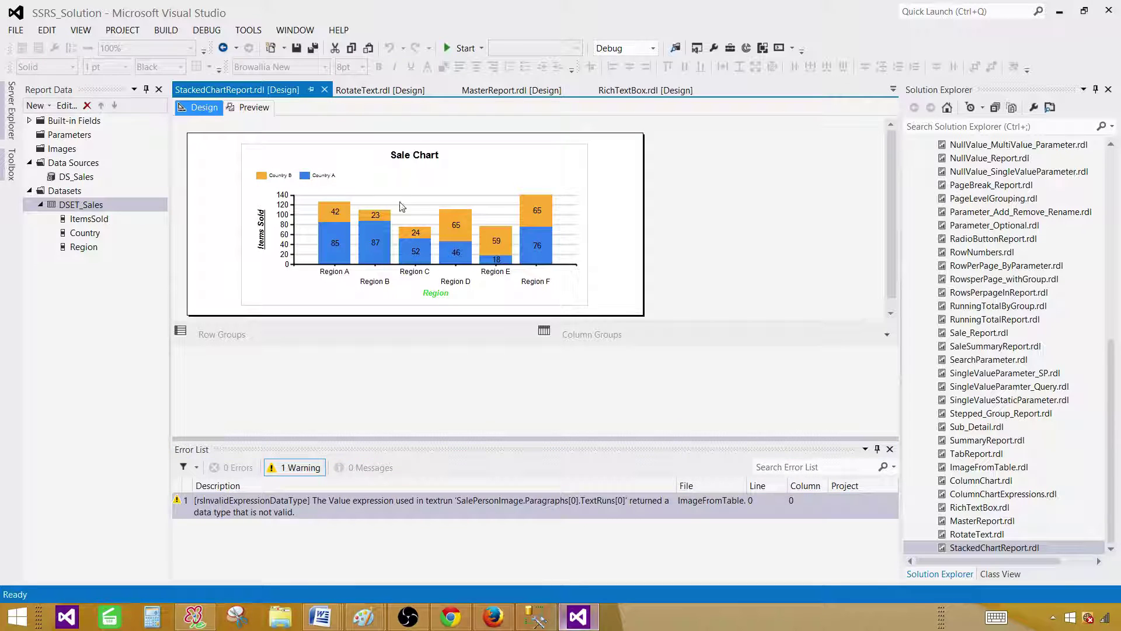
left_click(493, 184)
right_click(548, 166)
left_click(592, 334)
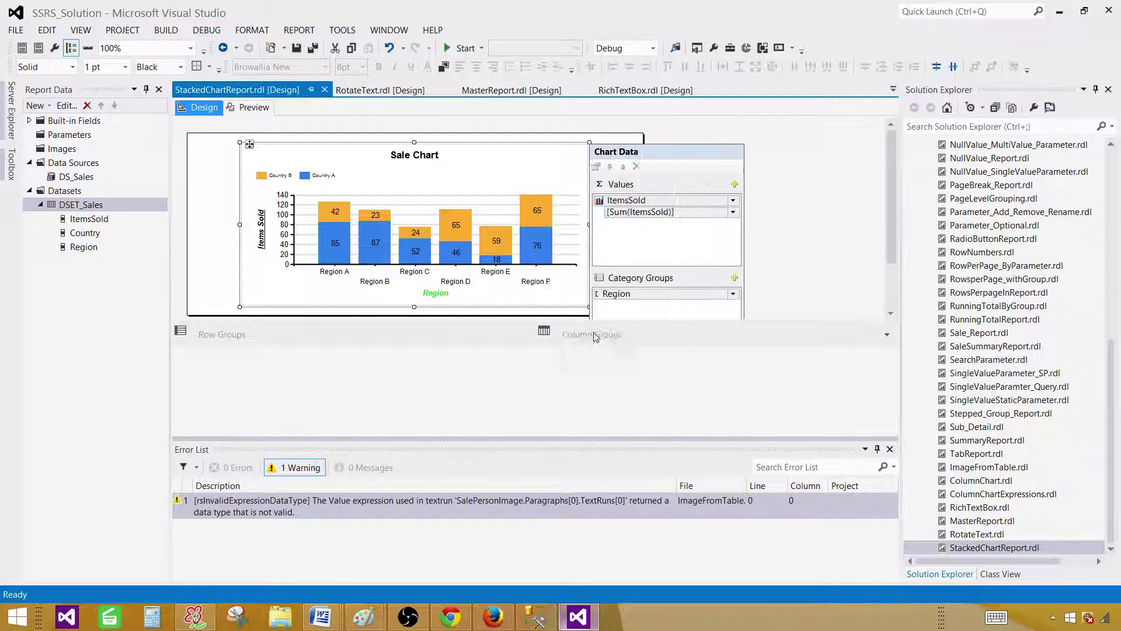
left_click(76, 139)
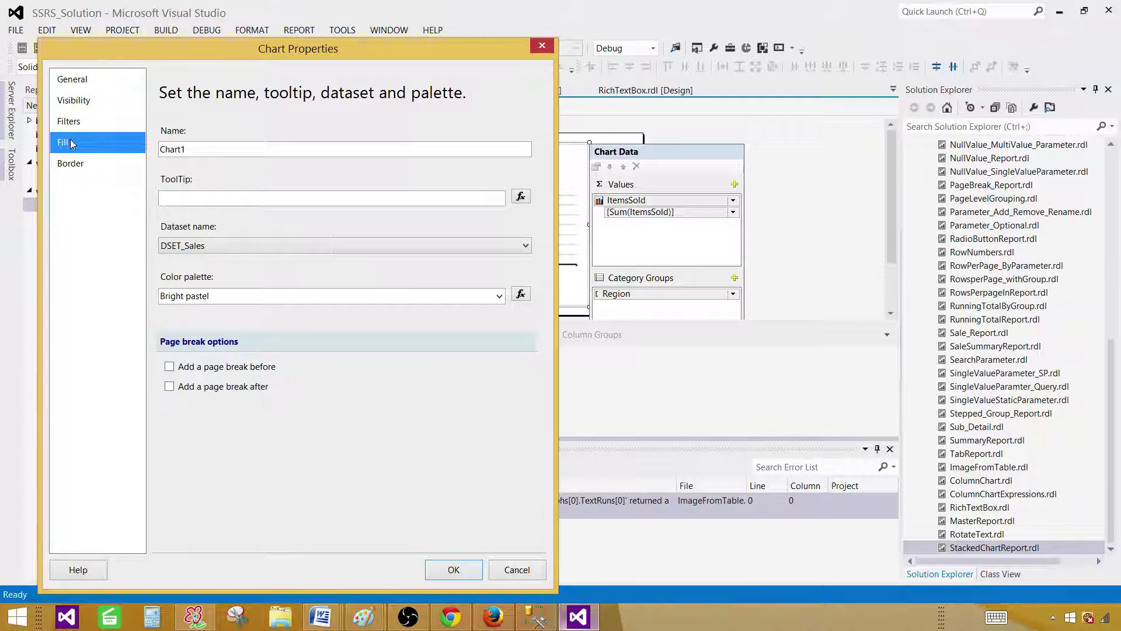
left_click(227, 275)
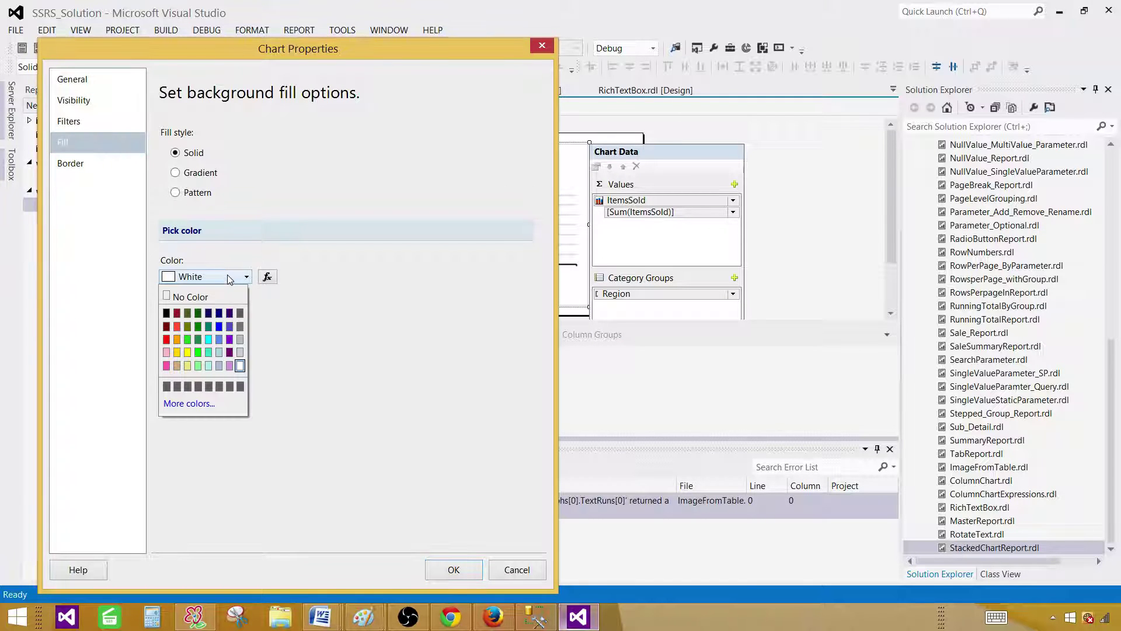
left_click(176, 352)
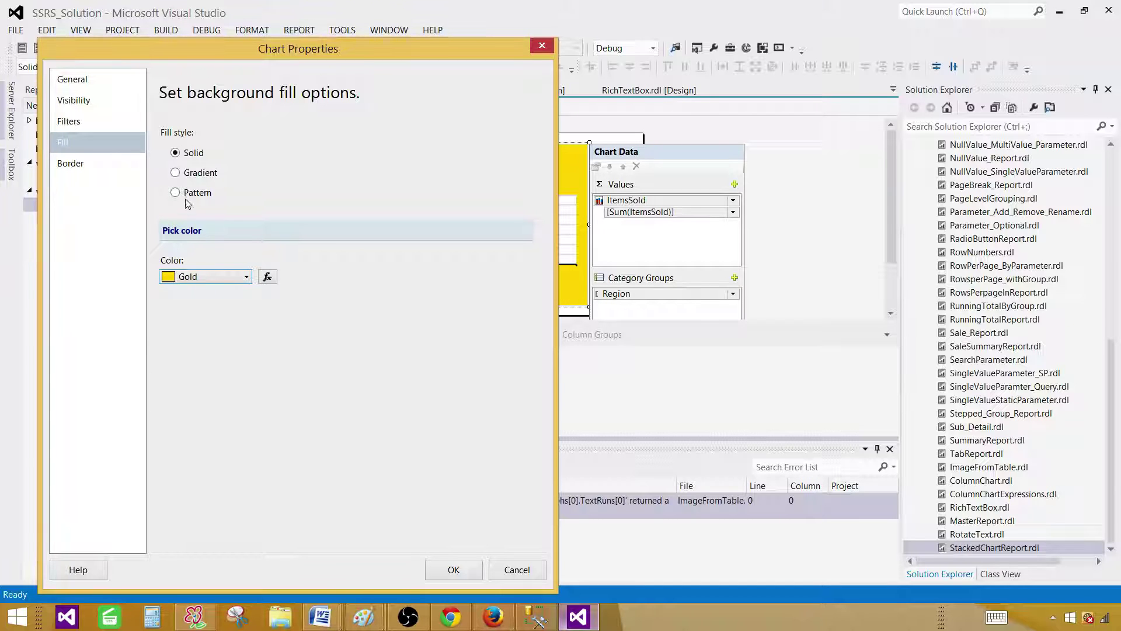
Change the background fill style to a Dotted grid pattern, confirm, and preview the chart.
left_click(182, 173)
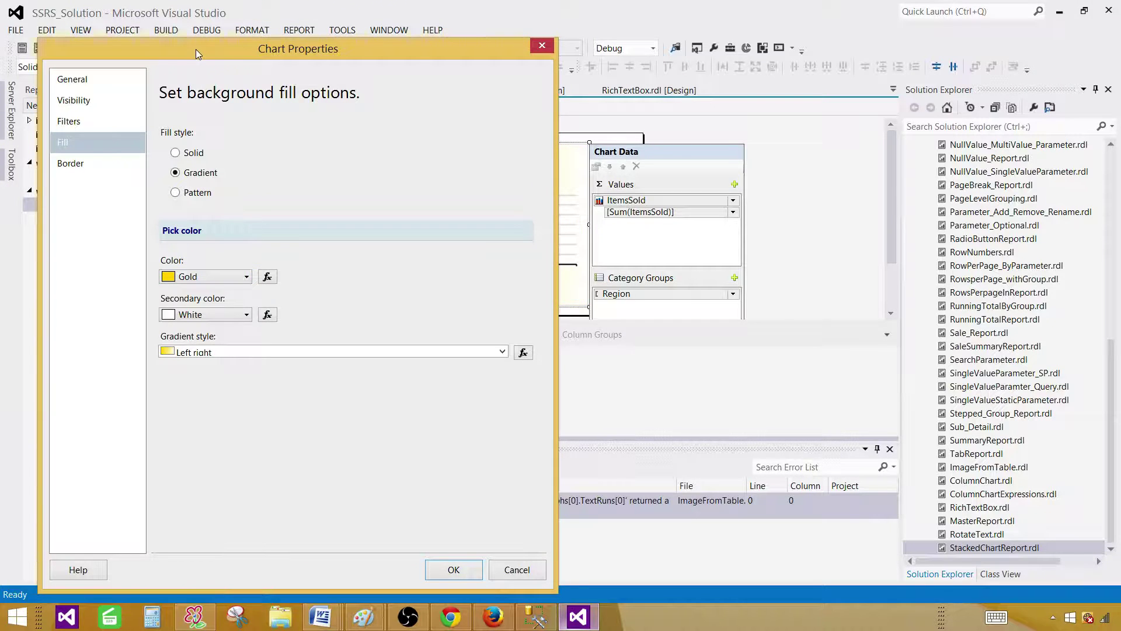
left_click_drag(195, 49, 705, 77)
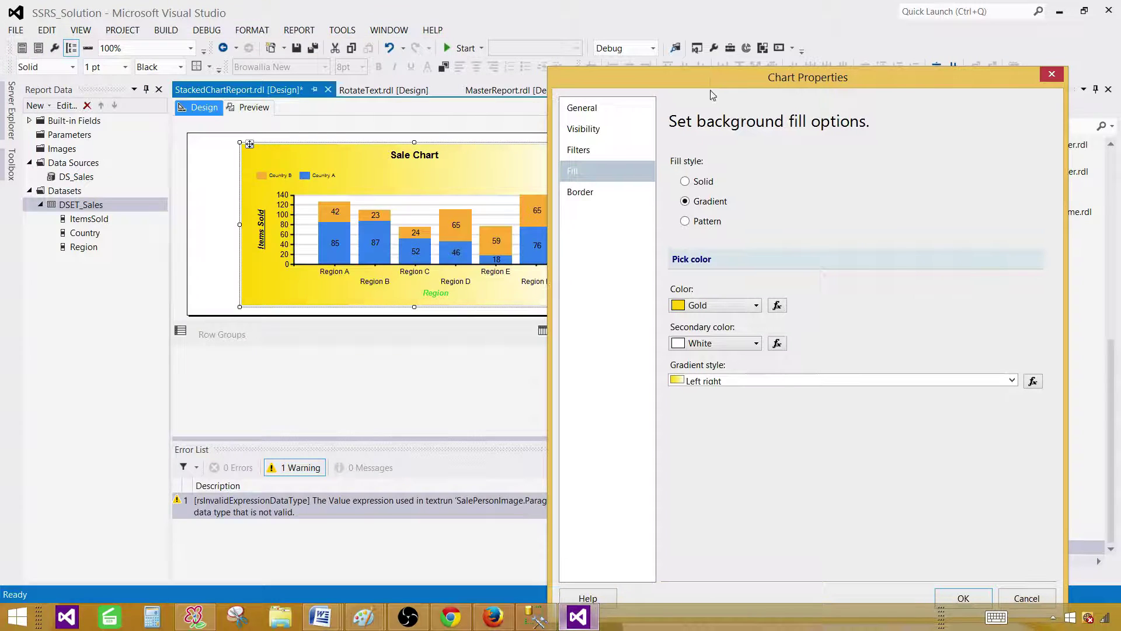
left_click(701, 222)
left_click(788, 382)
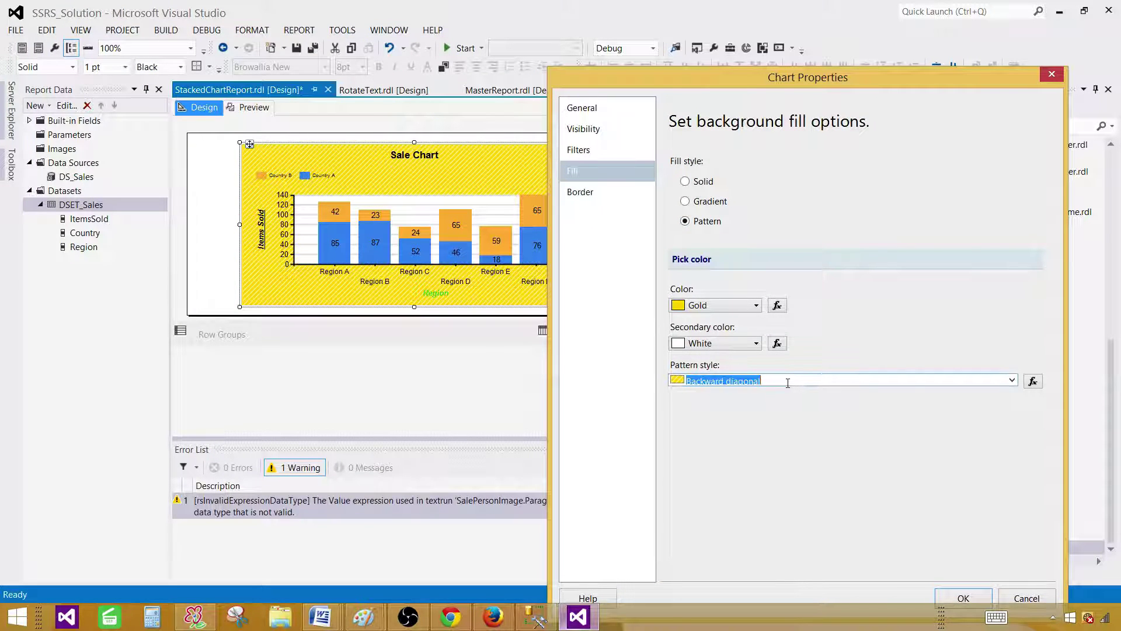
left_click(1012, 380)
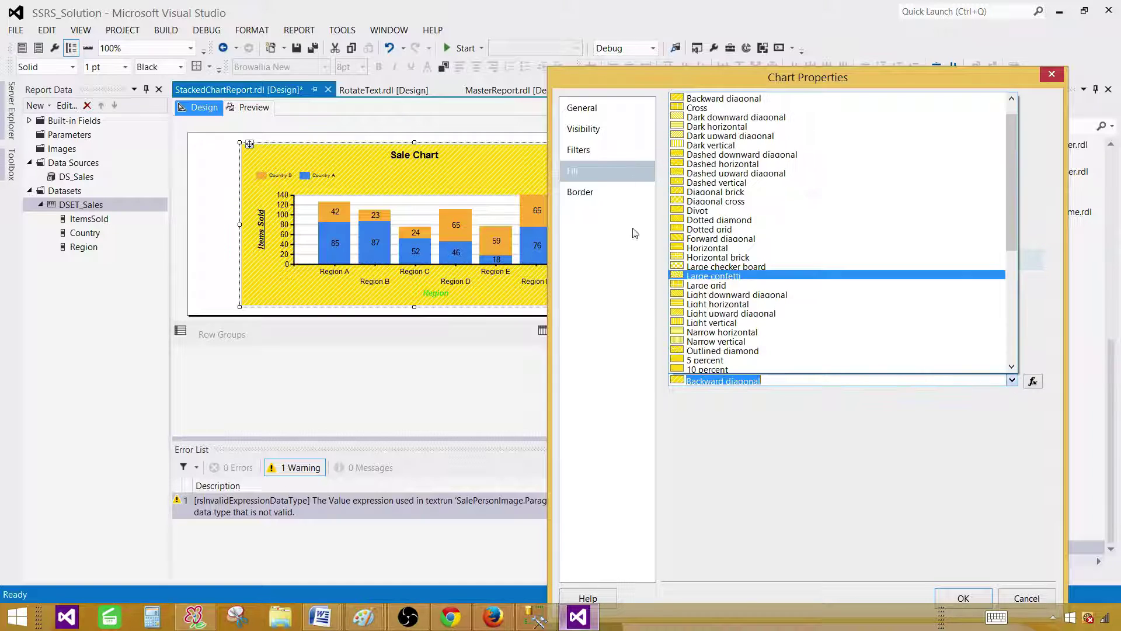
left_click(705, 228)
left_click(962, 597)
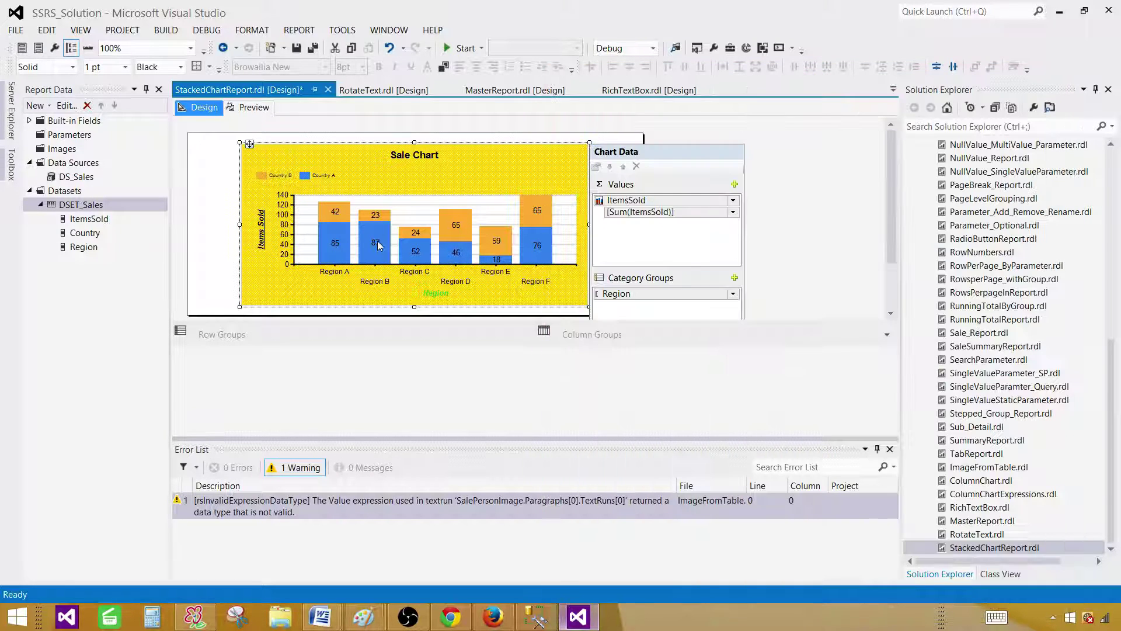
left_click(254, 108)
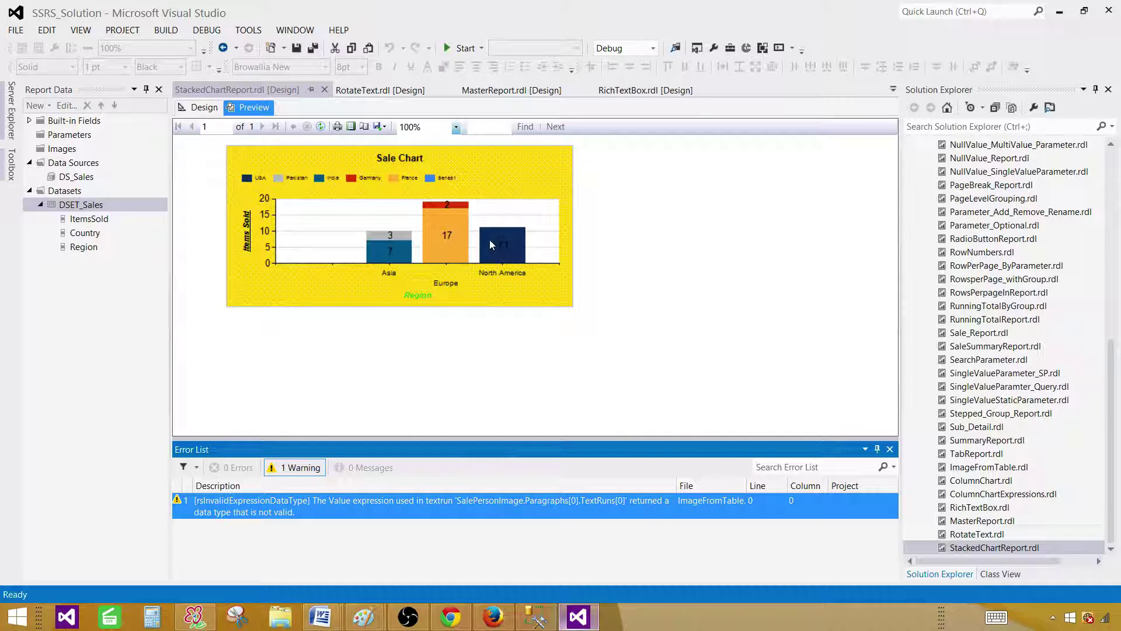
left_click(210, 107)
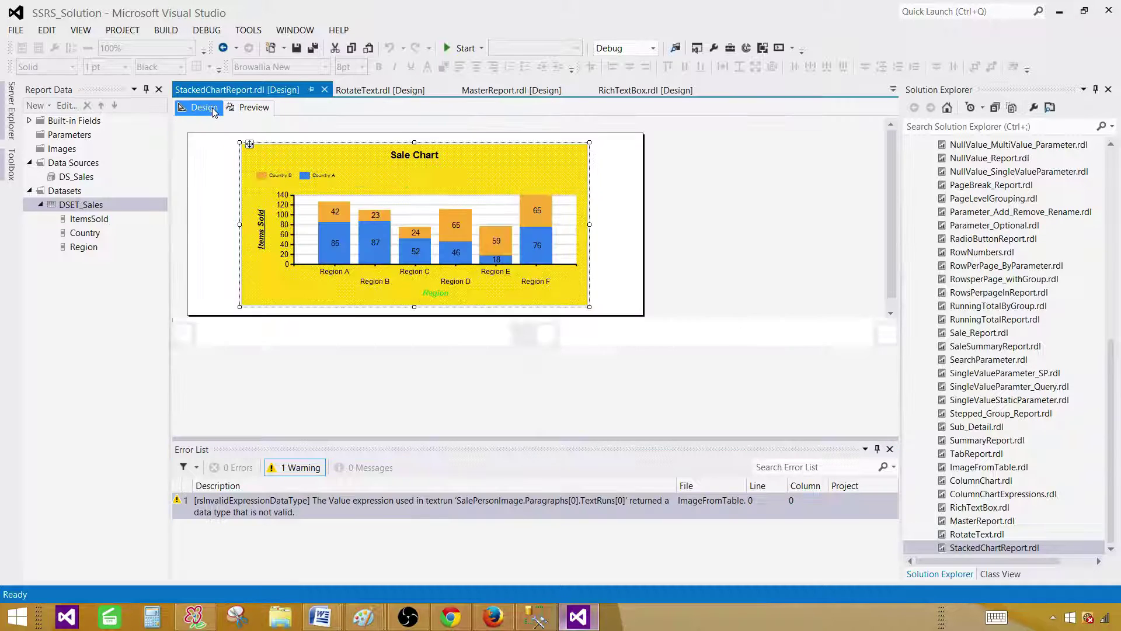
left_click(377, 201)
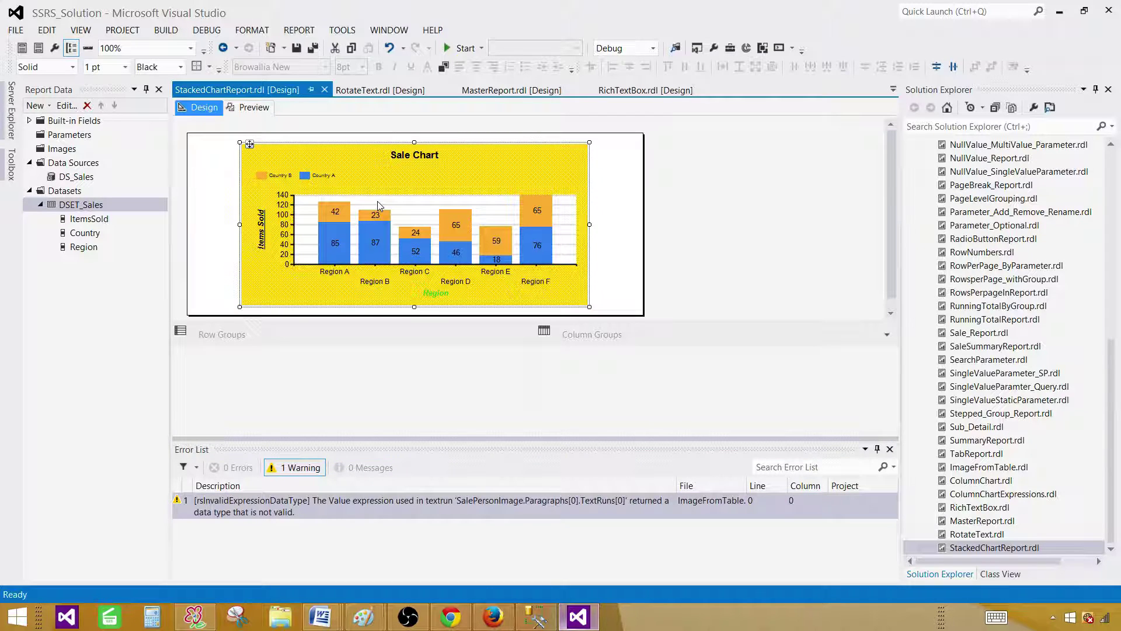
left_click(338, 215)
left_click(338, 215)
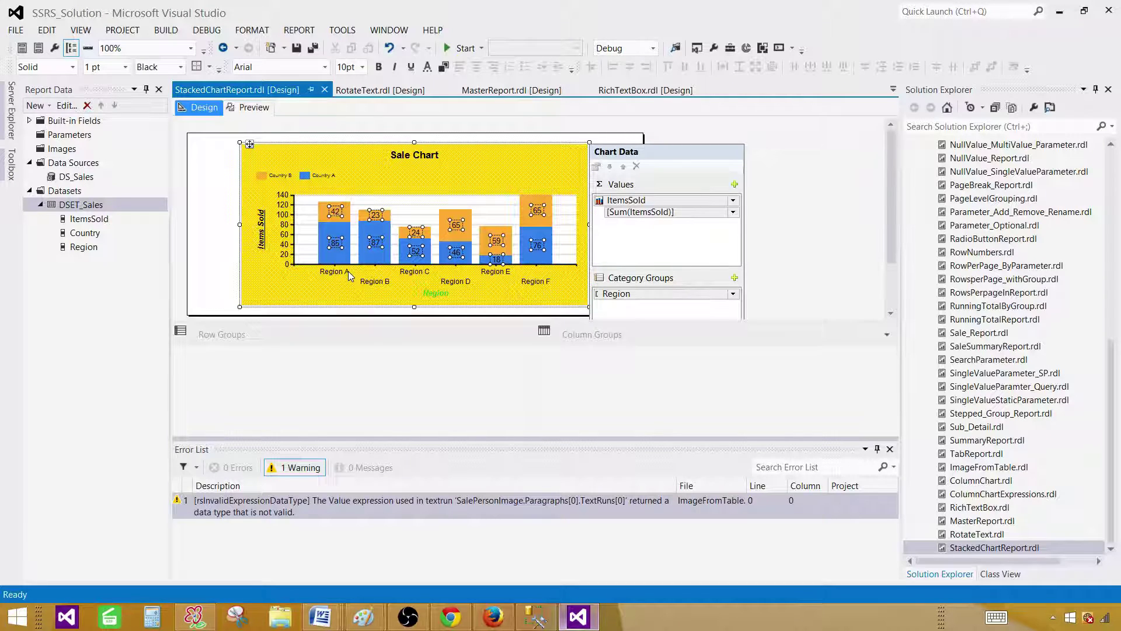
left_click(774, 180)
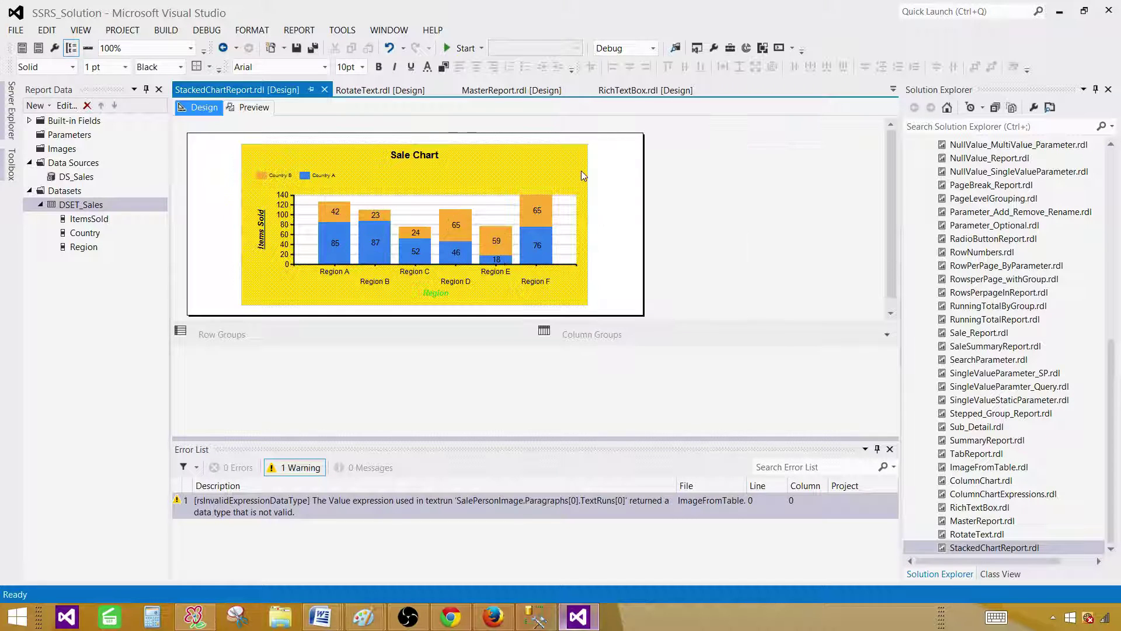
left_click(254, 108)
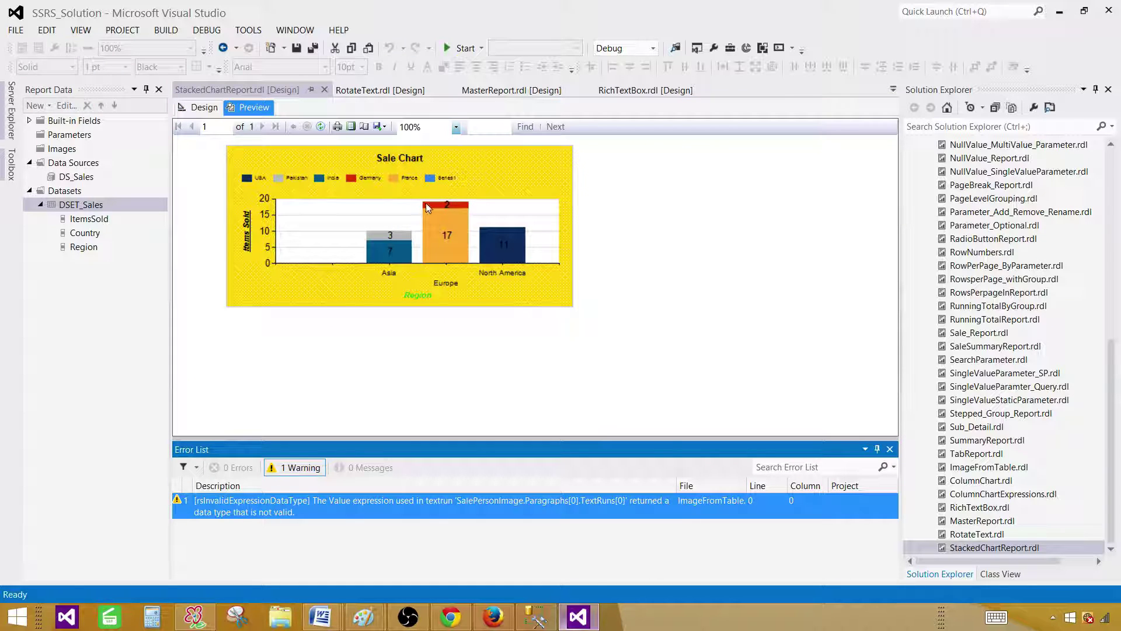